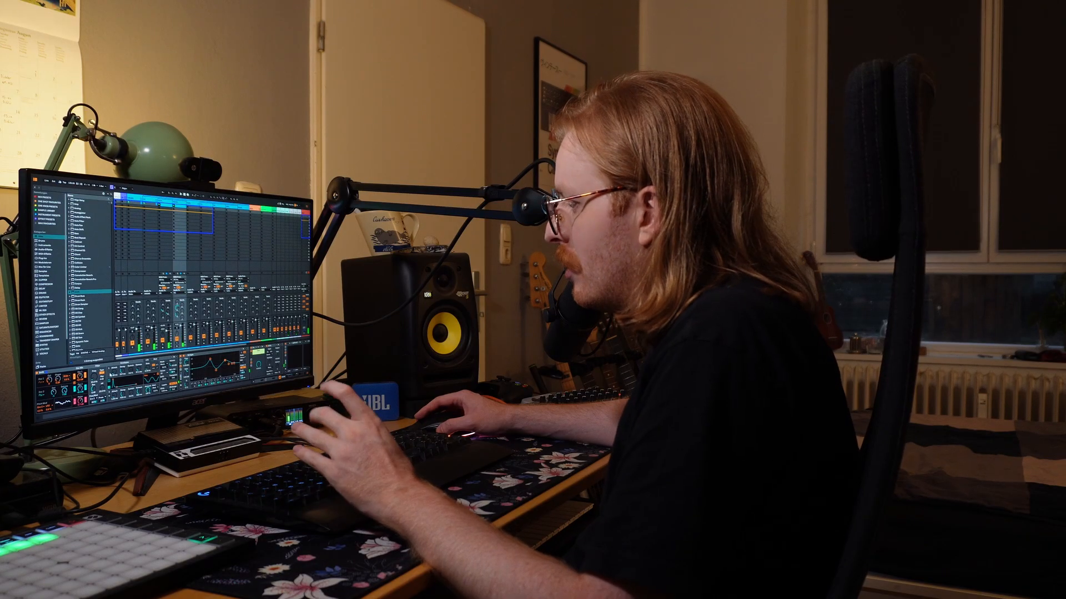
Adjust the Amount of the Roar distortion on its Low band.
click(49, 327)
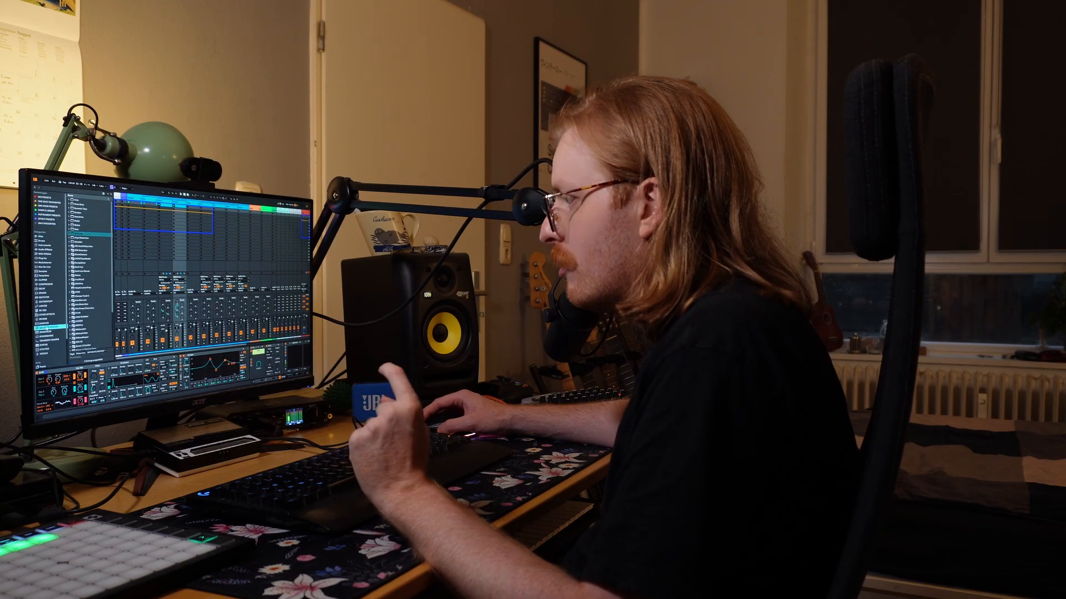
click(73, 227)
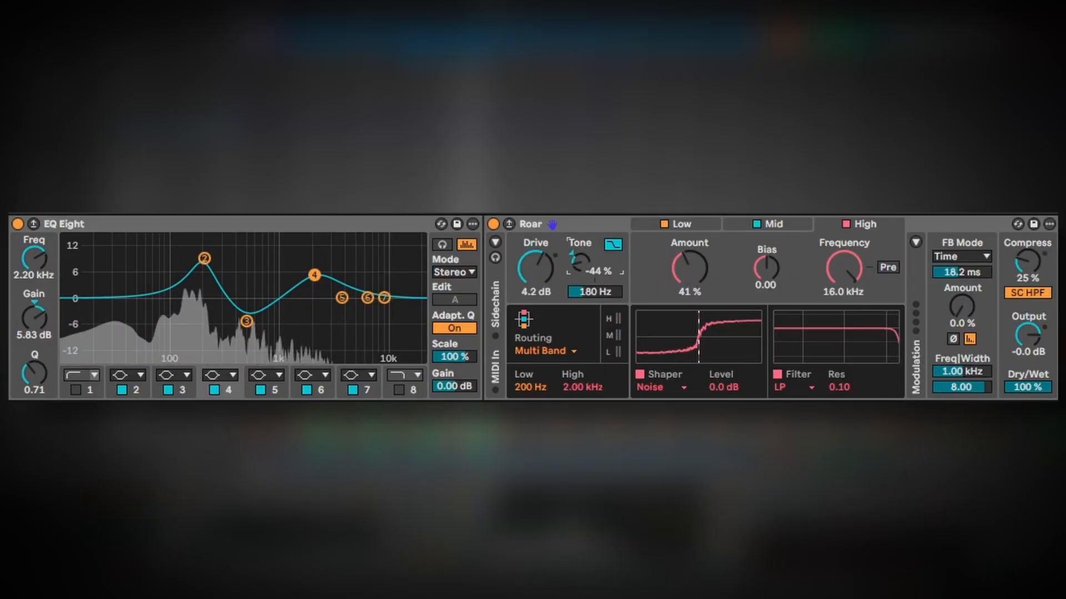
drag(690, 268, 689, 280)
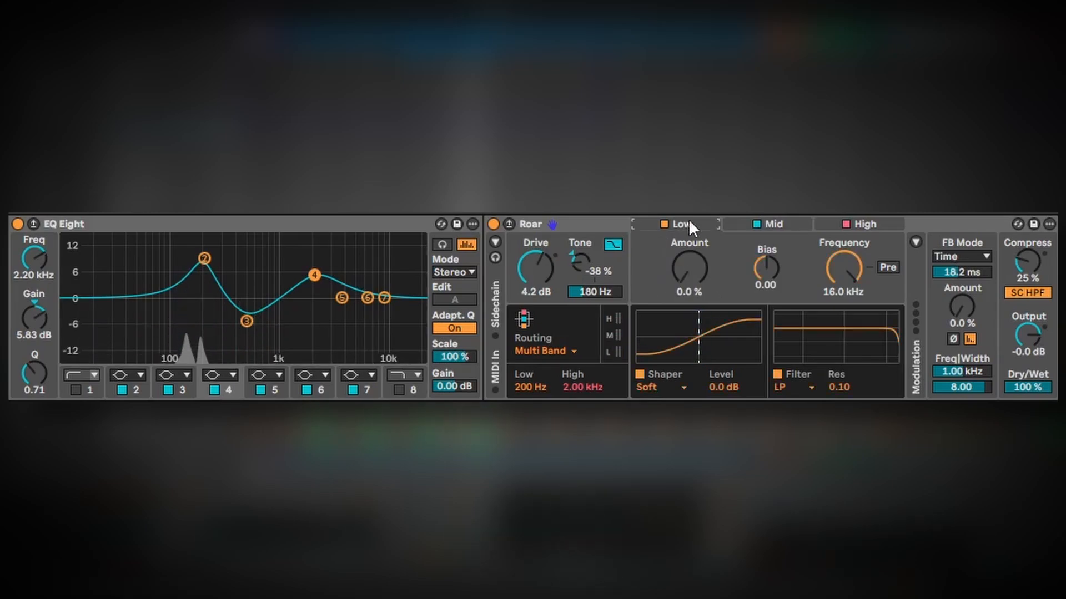
mouse_move(690, 268)
mouse_down()
mouse_move(690, 244)
mouse_move(687, 288)
mouse_up()
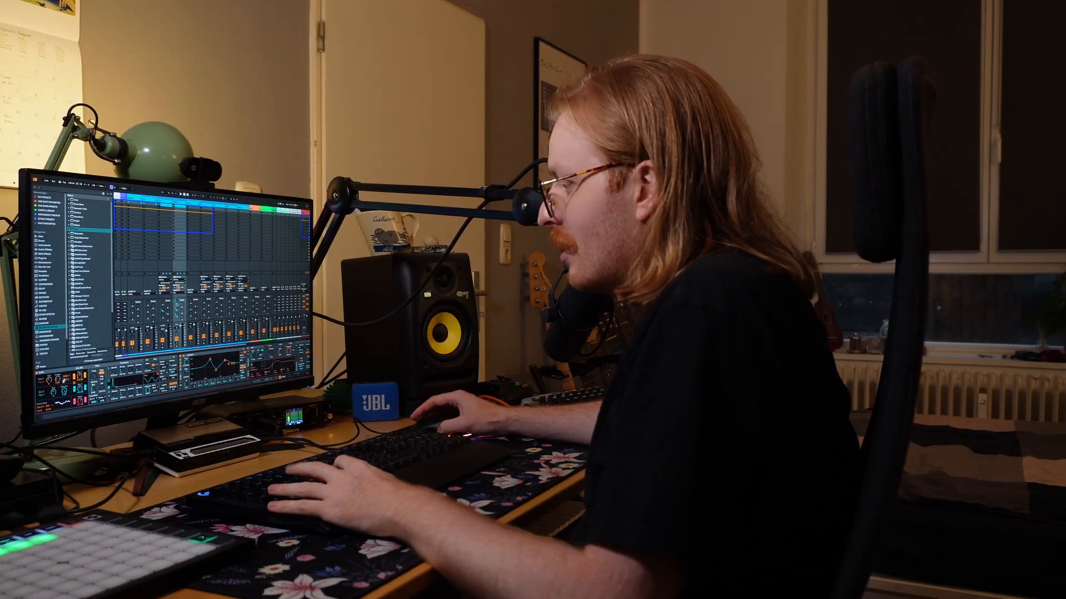
Scroll through the device chain and play the track to audition the Amp and Roar settings.
scroll(222, 372, right, 3)
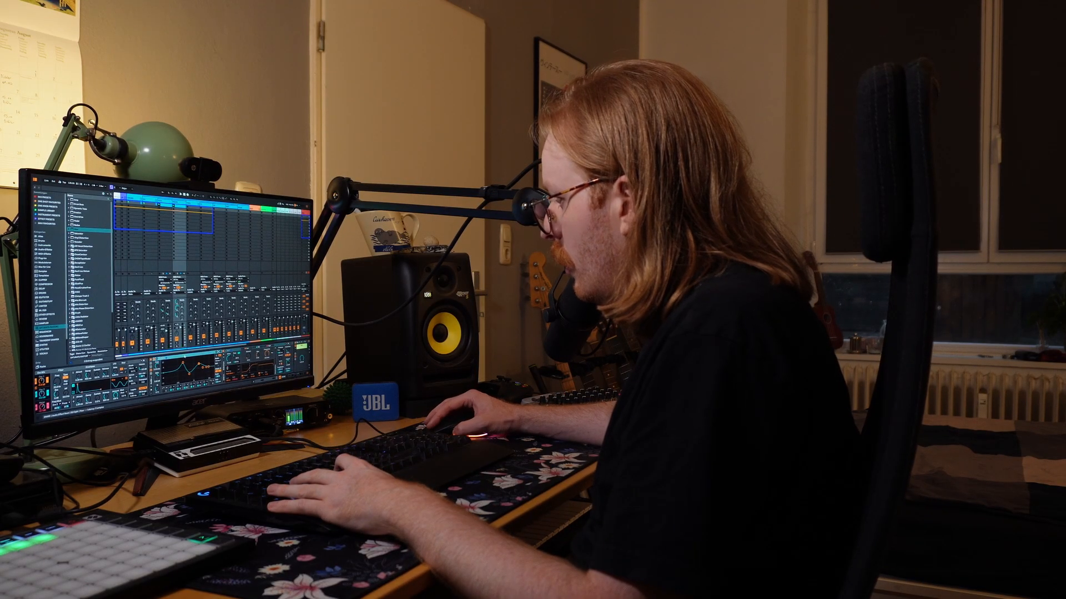
scroll(231, 369, right, 3)
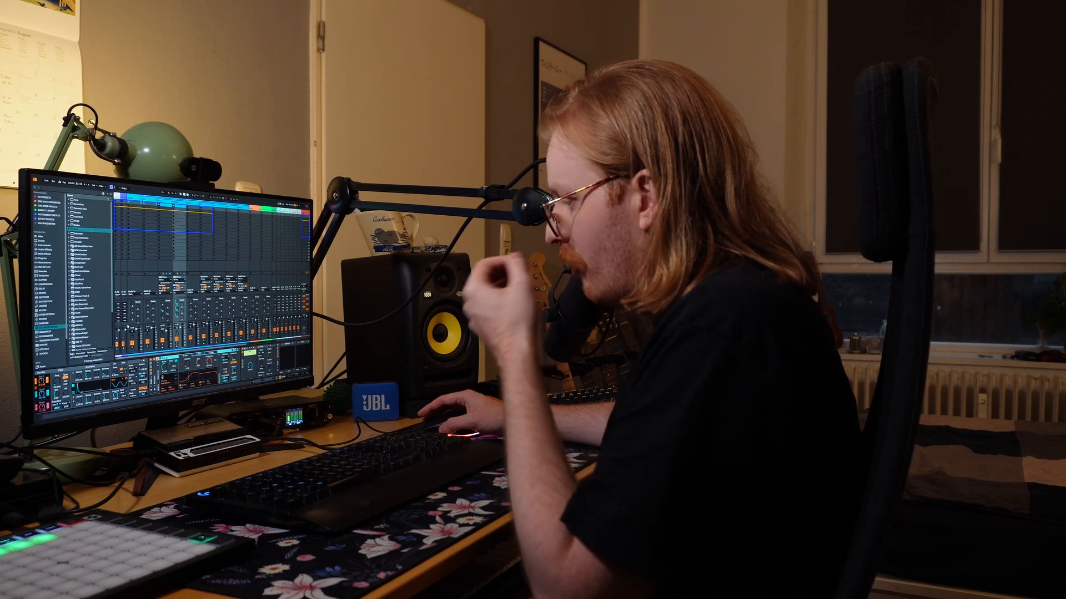
click(184, 370)
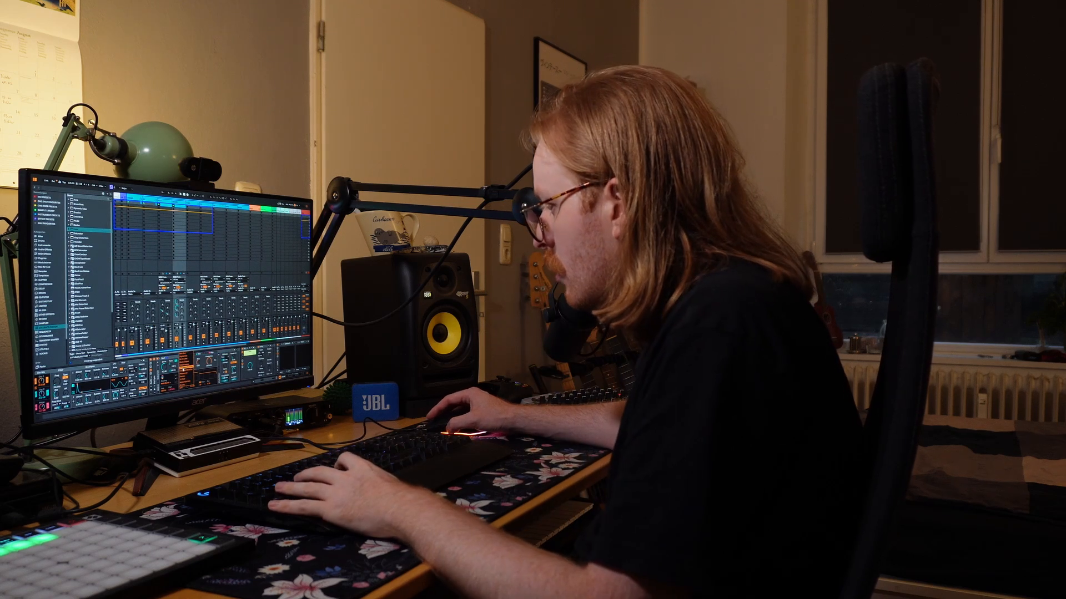
click(184, 379)
key(space)
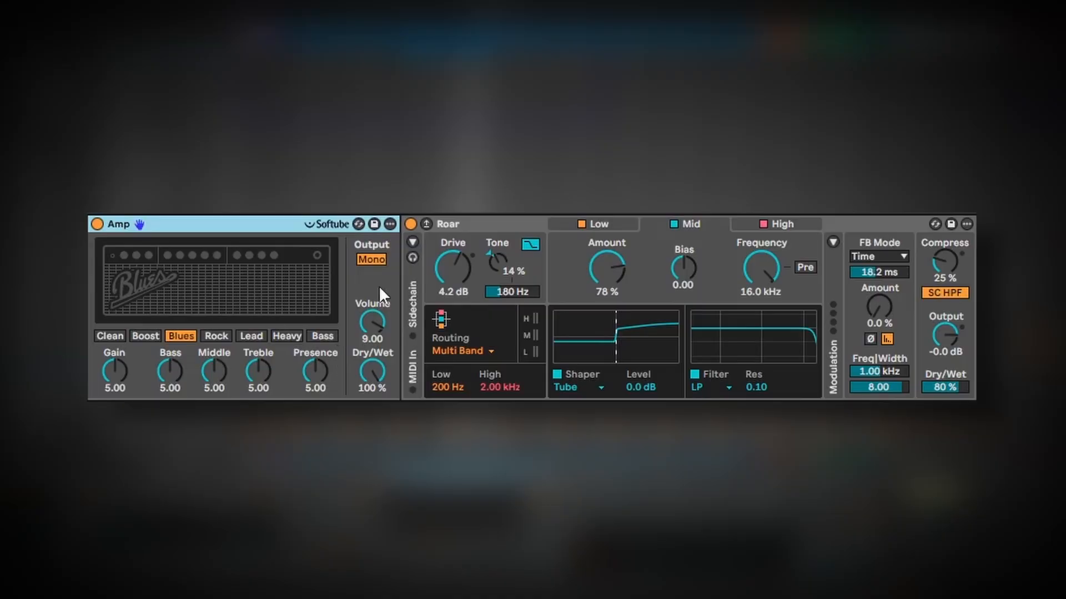
click(372, 260)
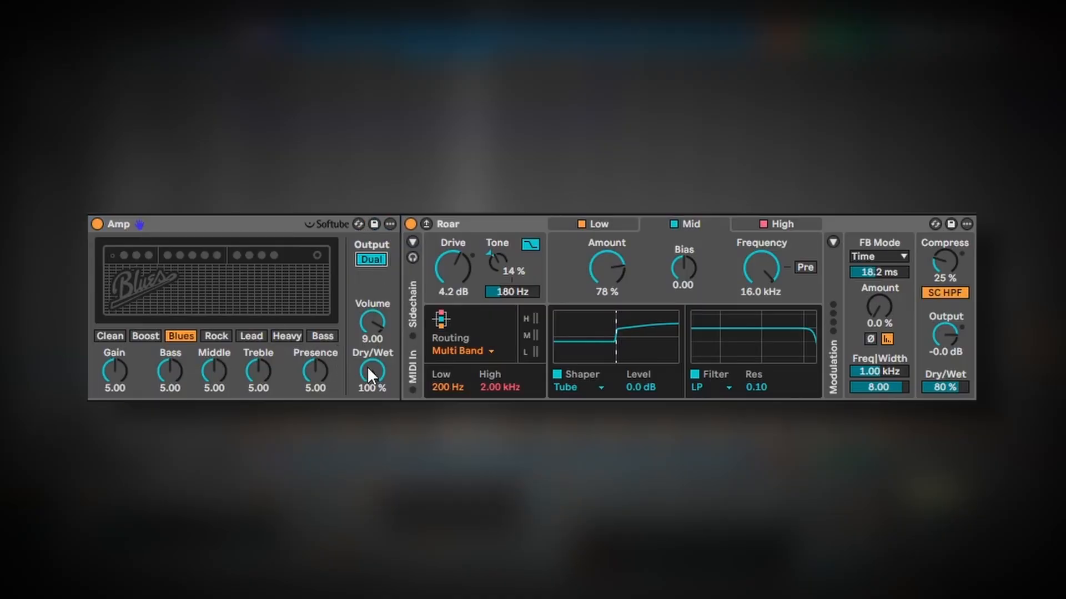
click(373, 339)
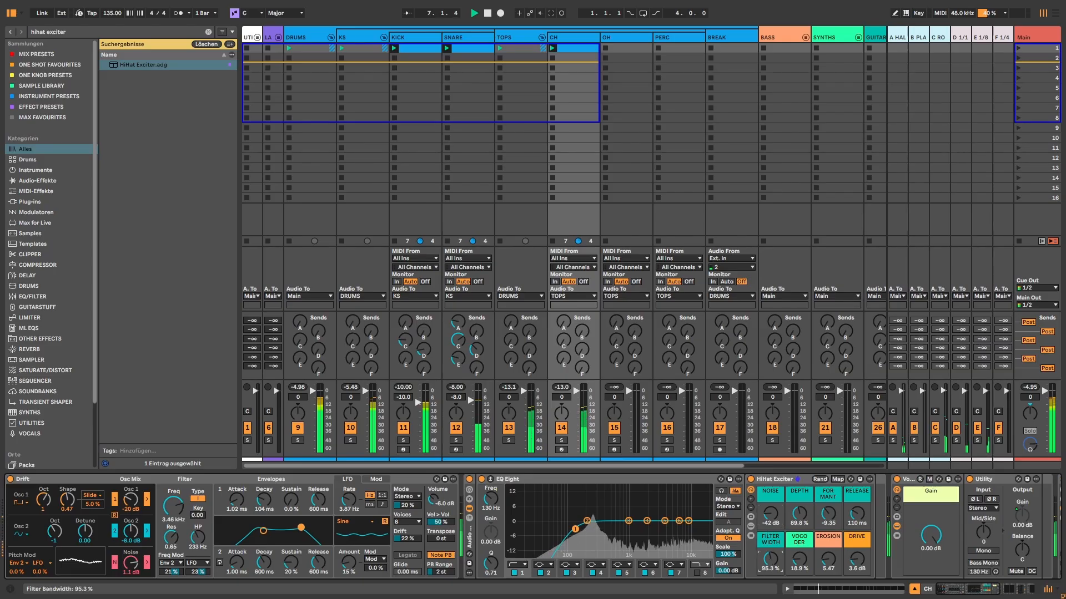
Select the SNARE track and start playback.
click(452, 438)
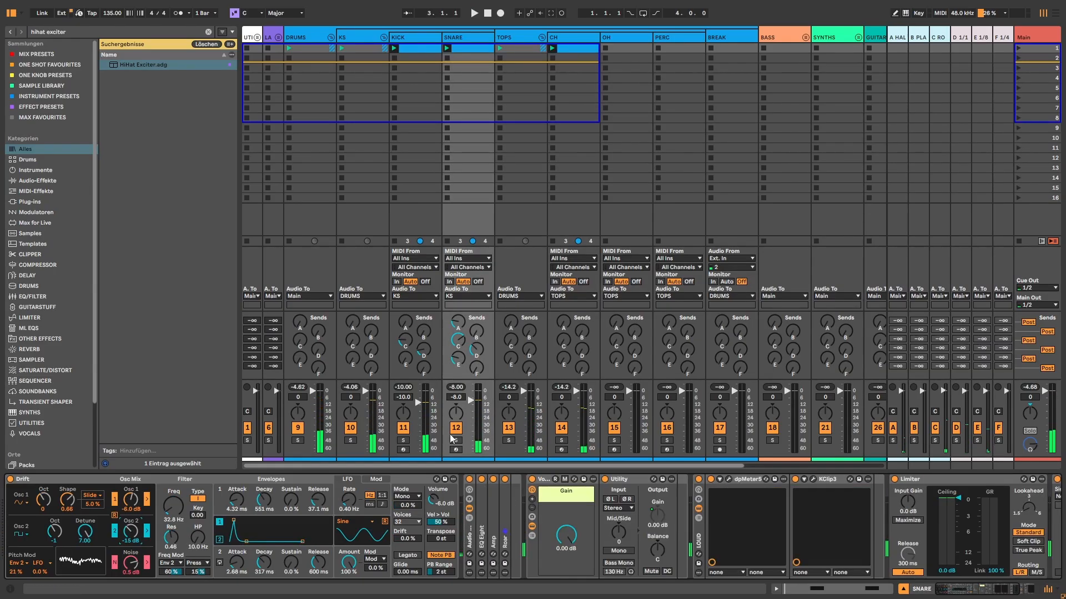
click(455, 440)
key(space)
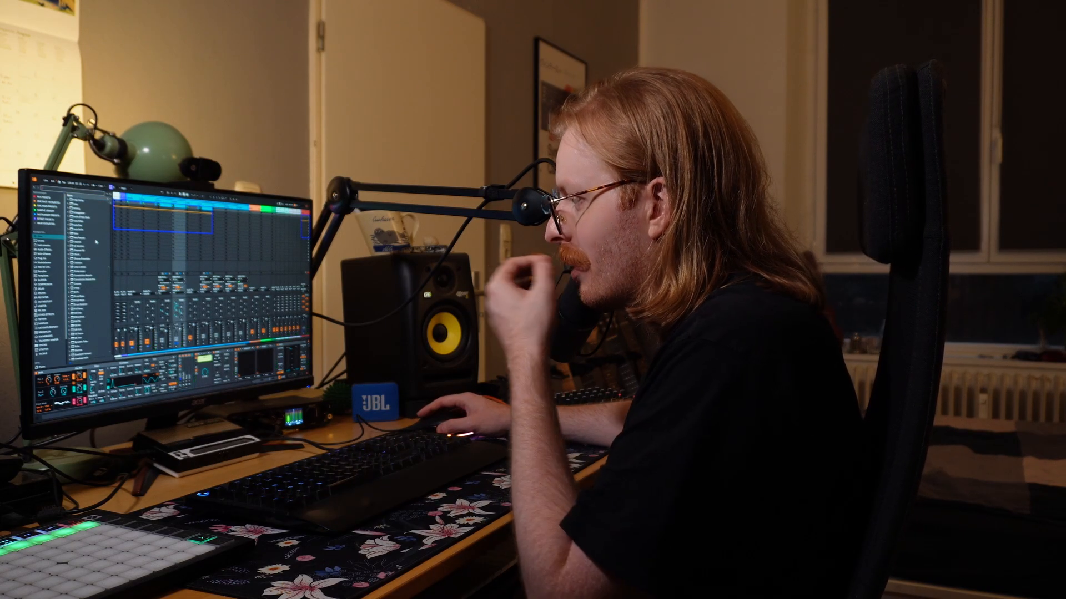
Search the browser for "reloador" and step down to a result for the snare.
key(ctrl+f)
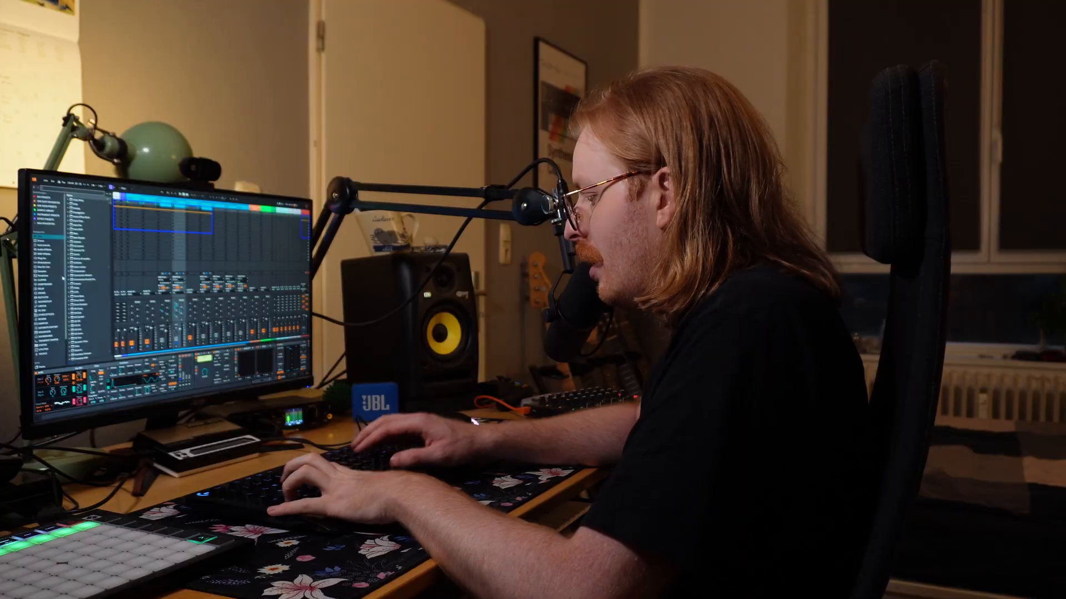
text(reloador)
key(Down)
key(Down)
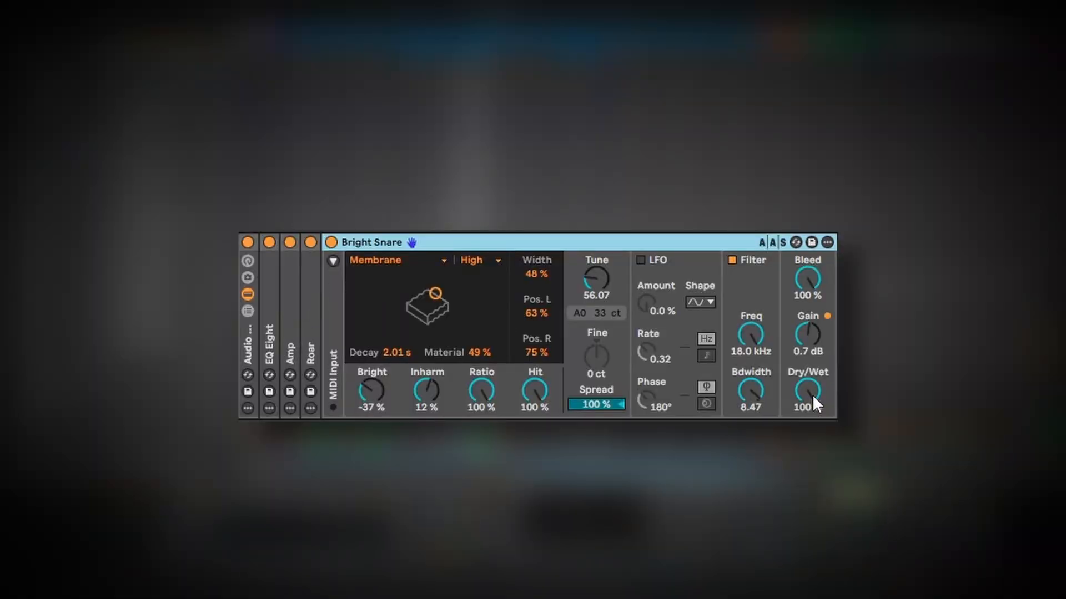
Adjust the Bright Snare's Dry/Wet, Tune and filter frequency.
drag(819, 396, 818, 422)
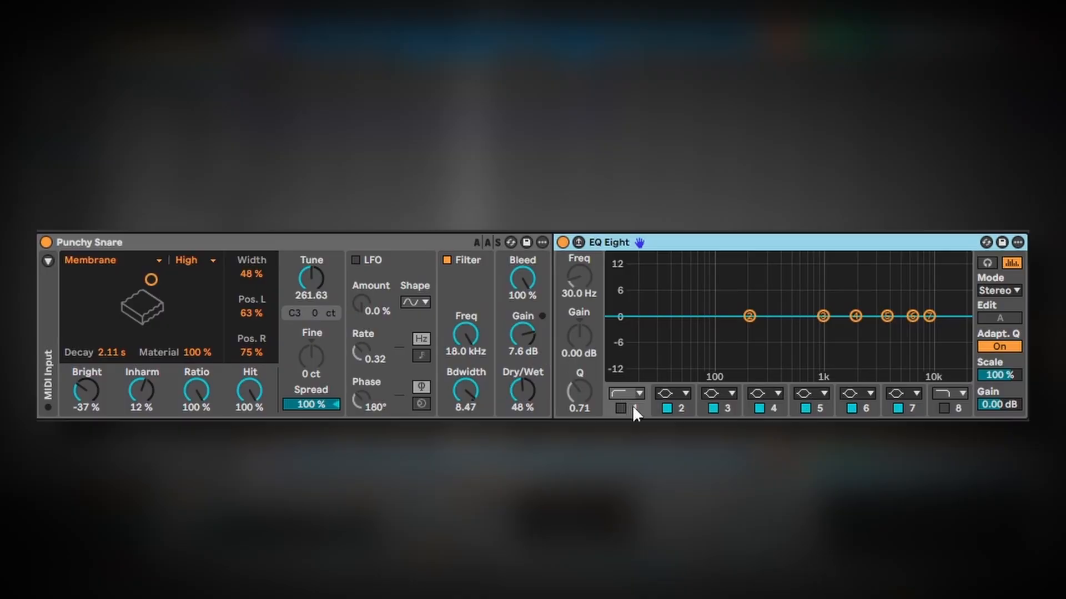
click(622, 409)
drag(580, 276, 581, 252)
drag(750, 317, 804, 328)
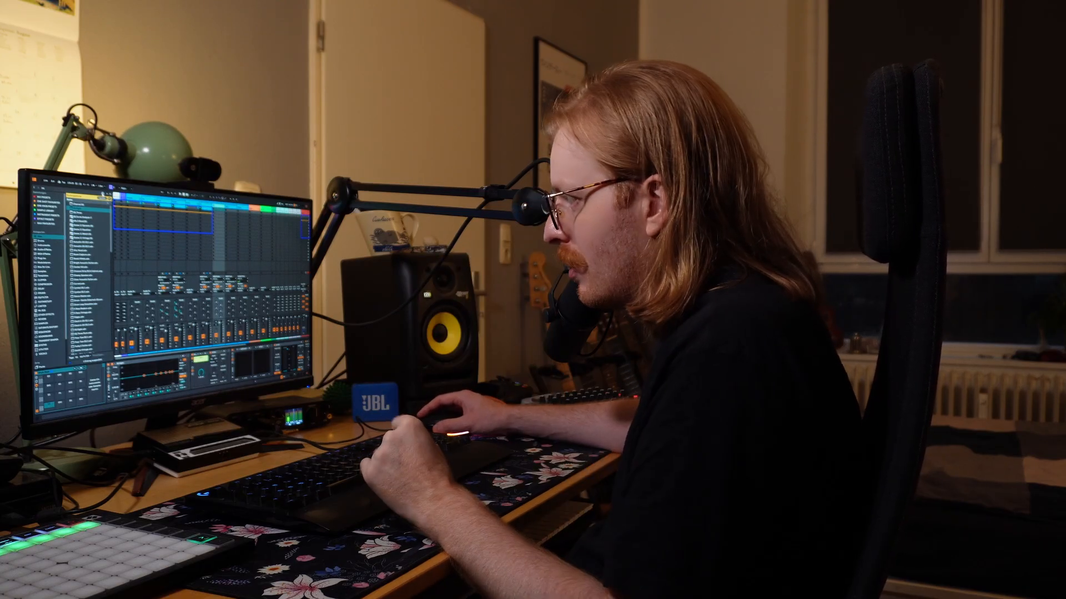
Raise the noise level in the Drift synth.
click(100, 198)
key(ctrl+f)
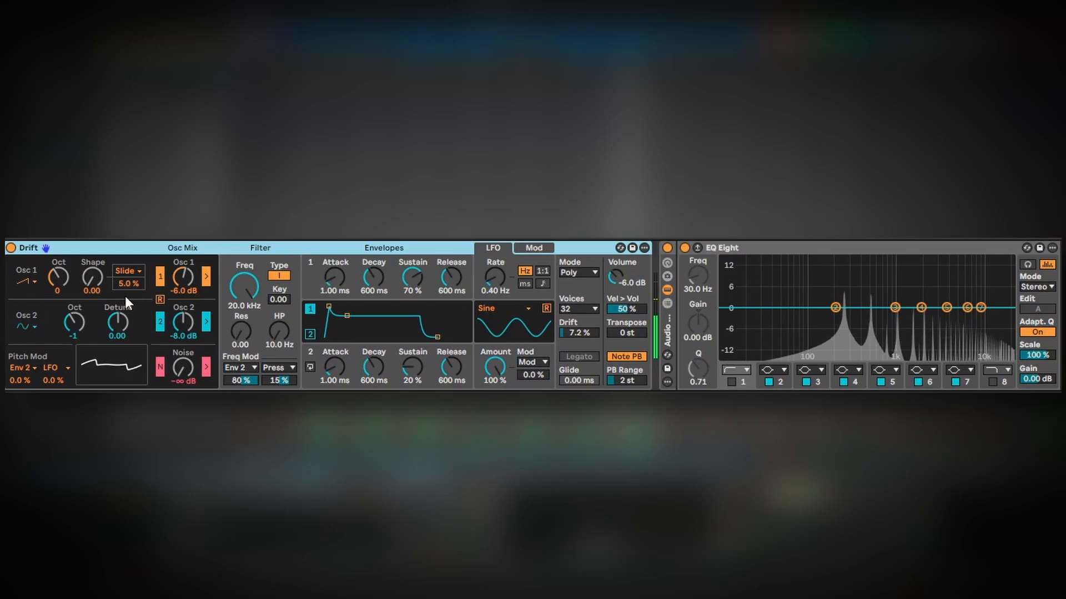
drag(183, 368, 184, 311)
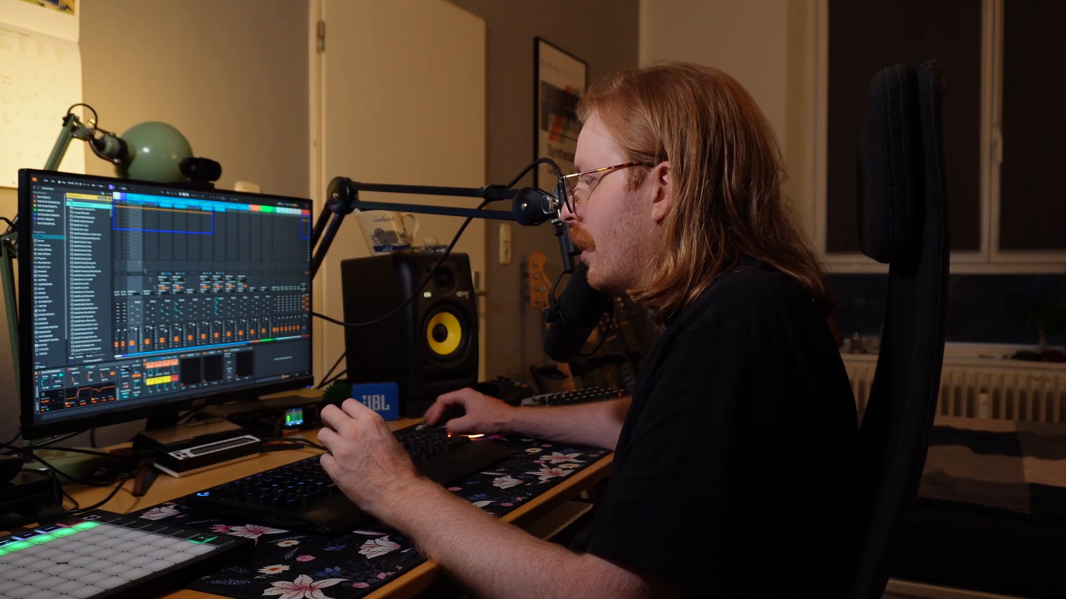
Drag a browser preset onto the track, play it, and pick another Drift preset.
drag(88, 205, 186, 374)
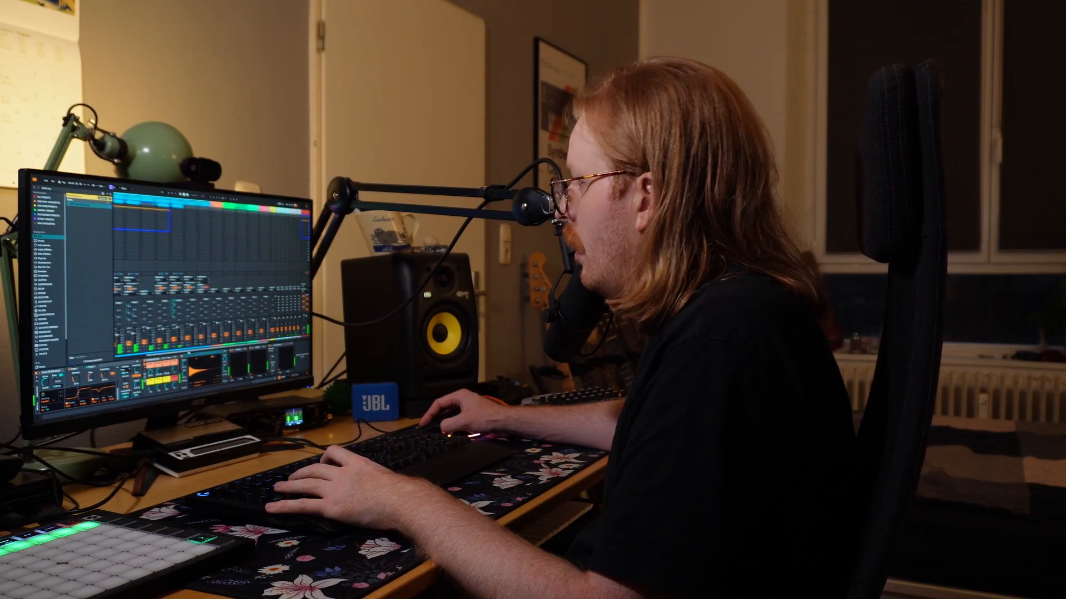
key(space)
click(216, 205)
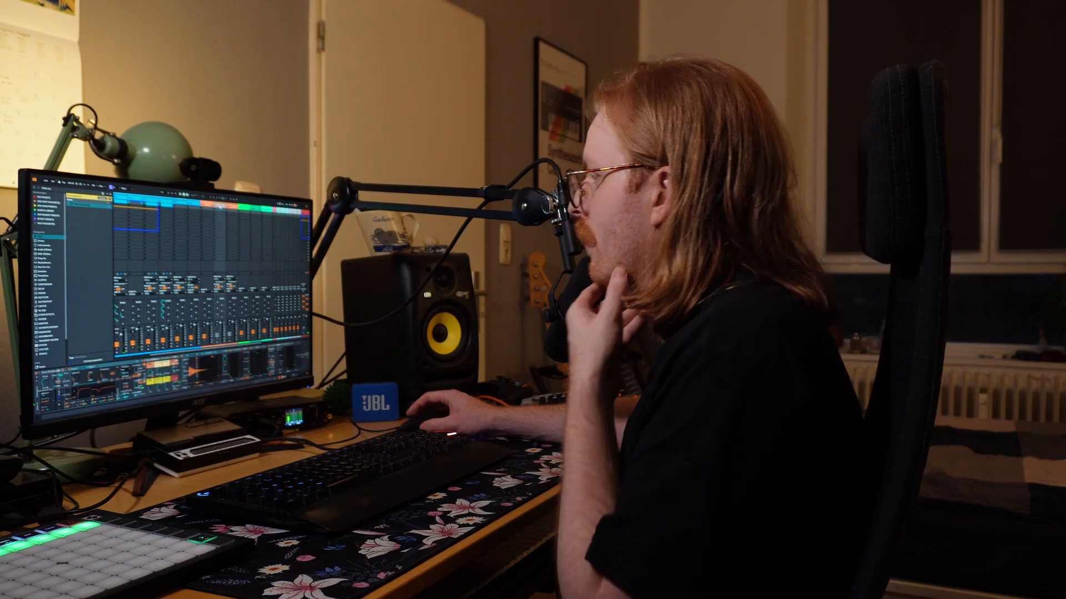
click(221, 207)
click(106, 194)
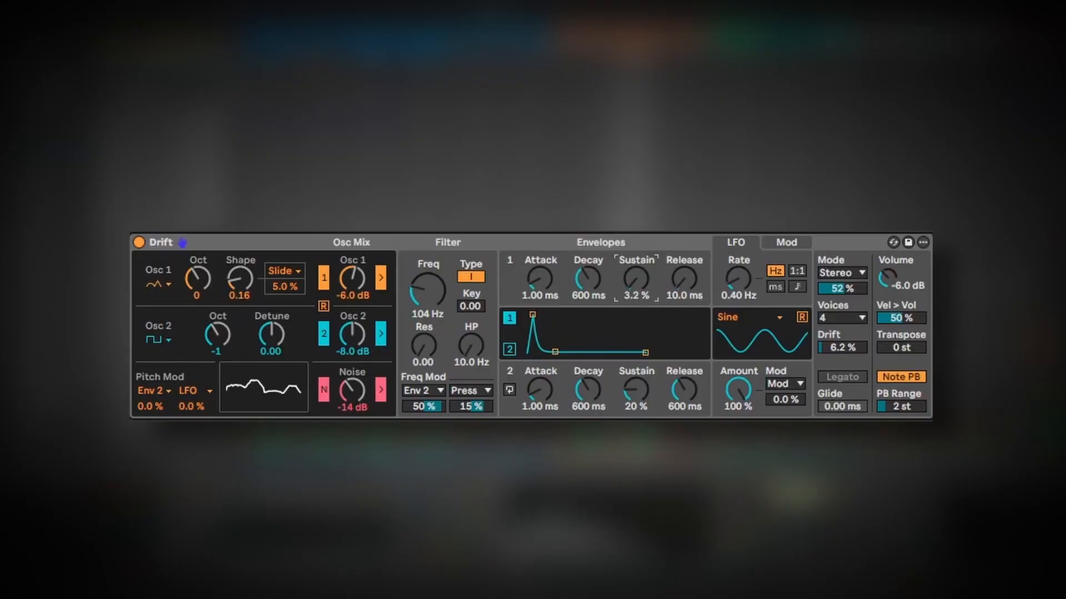
Raise Drift's envelope 1 sustain to about 52 % and nudge the Amp's Dry/Wet and Volume.
drag(636, 278, 636, 261)
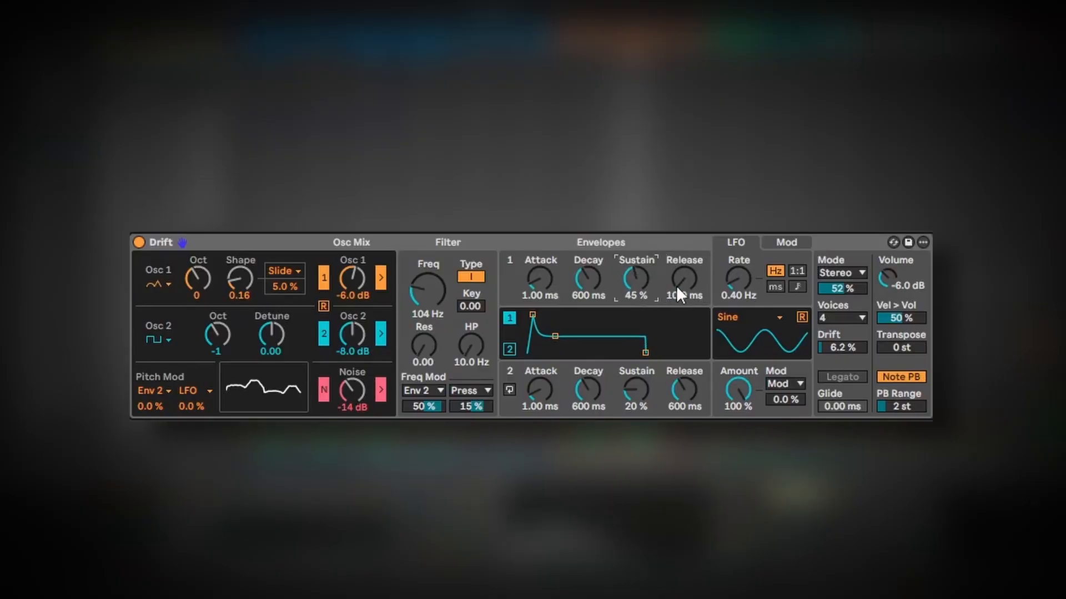
drag(636, 279, 636, 274)
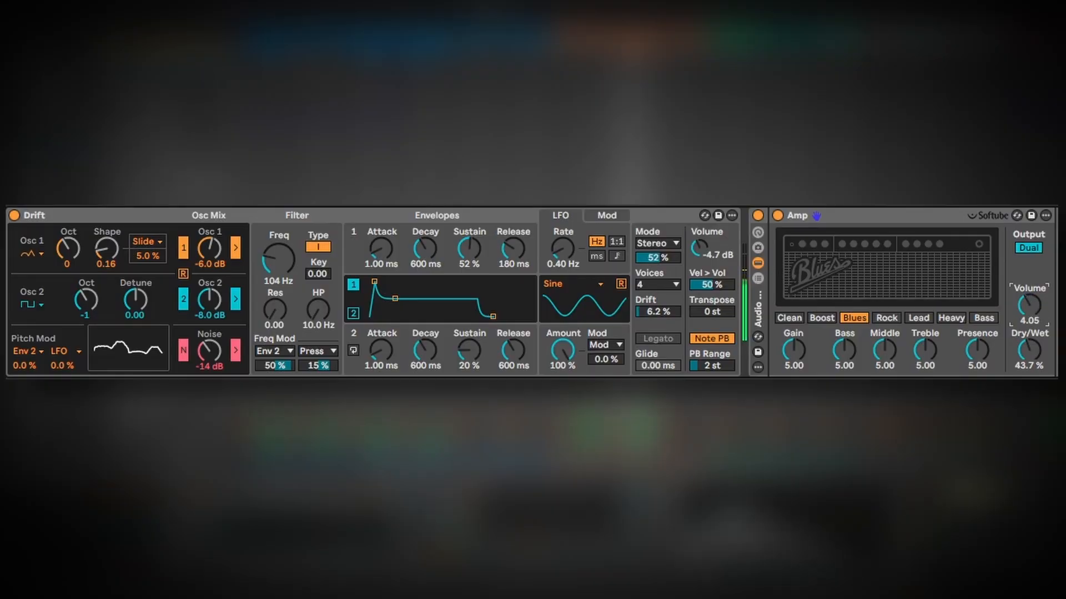
drag(1034, 367, 1034, 365)
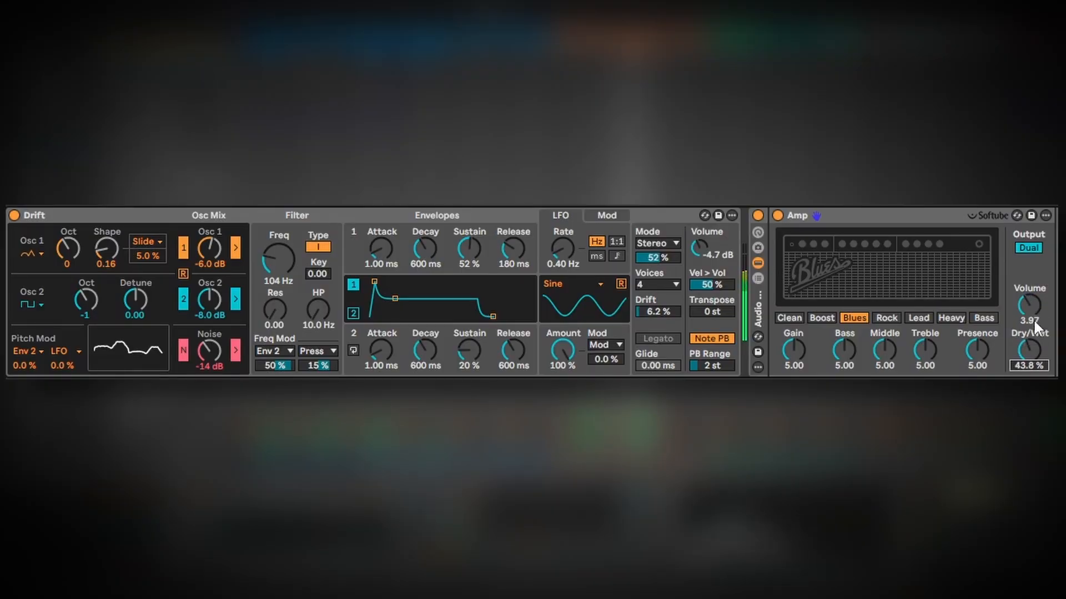
drag(1029, 306, 1029, 304)
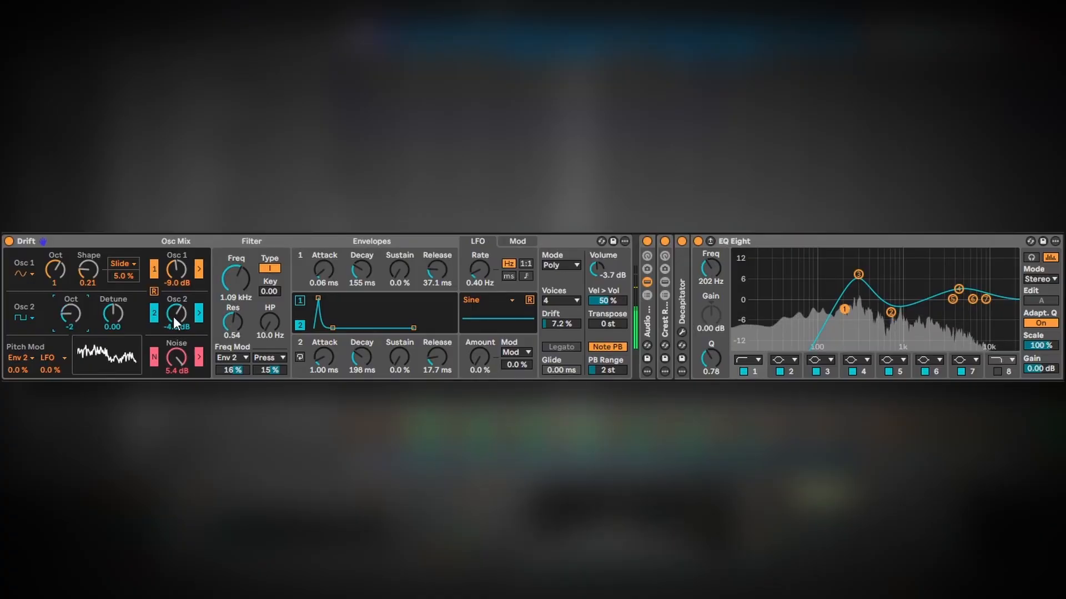
Lower Drift's Osc 2 level to about -6.3 dB and adjust the filter frequency.
drag(171, 314, 171, 327)
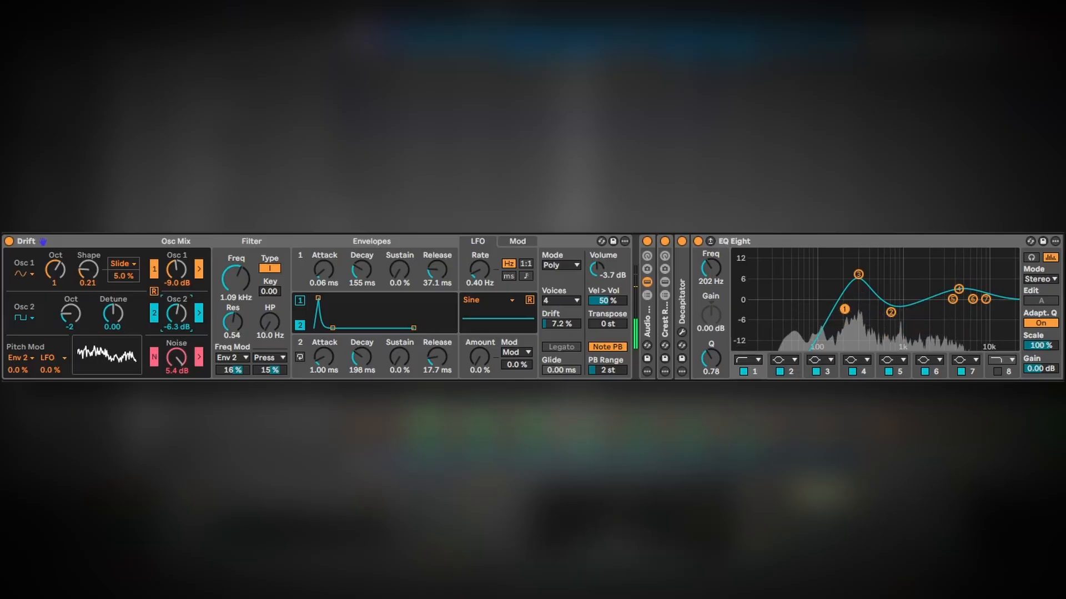
drag(227, 286, 227, 294)
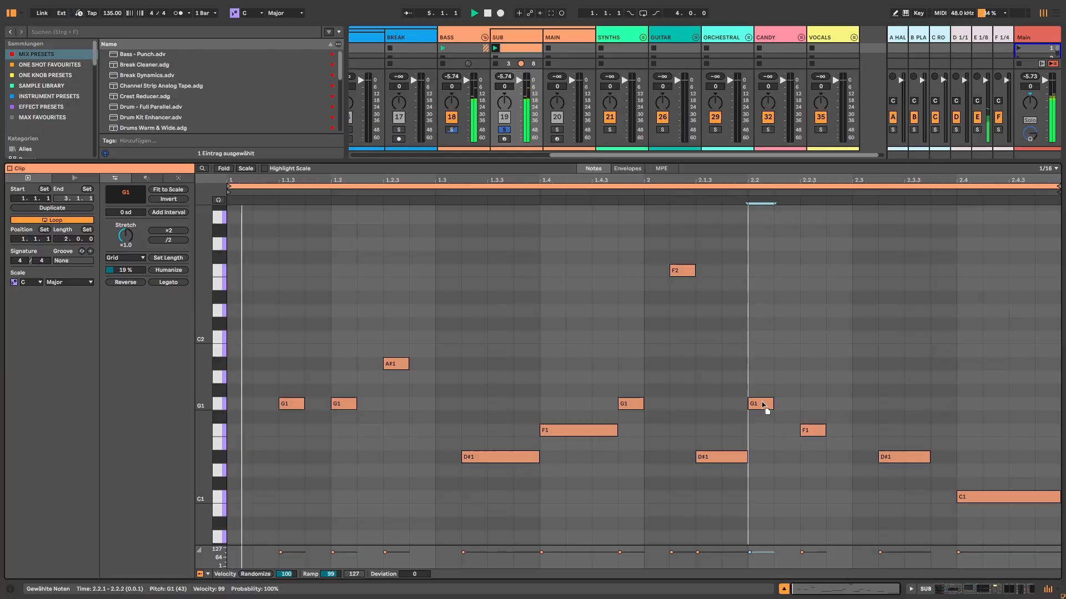
Open the clip and switch the Amp model to Lead, then Rock.
click(762, 405)
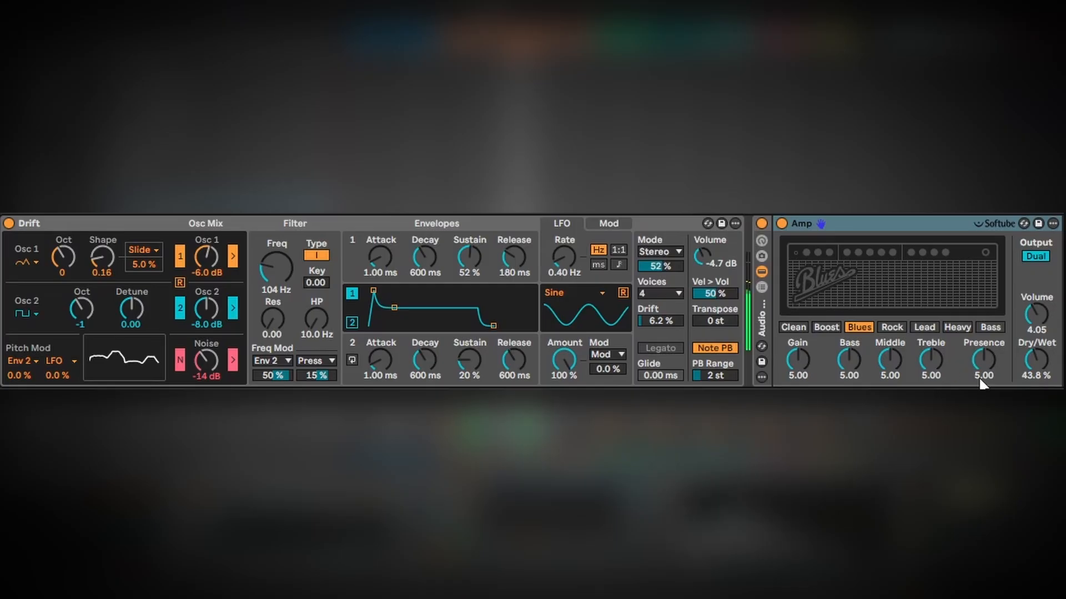
click(945, 327)
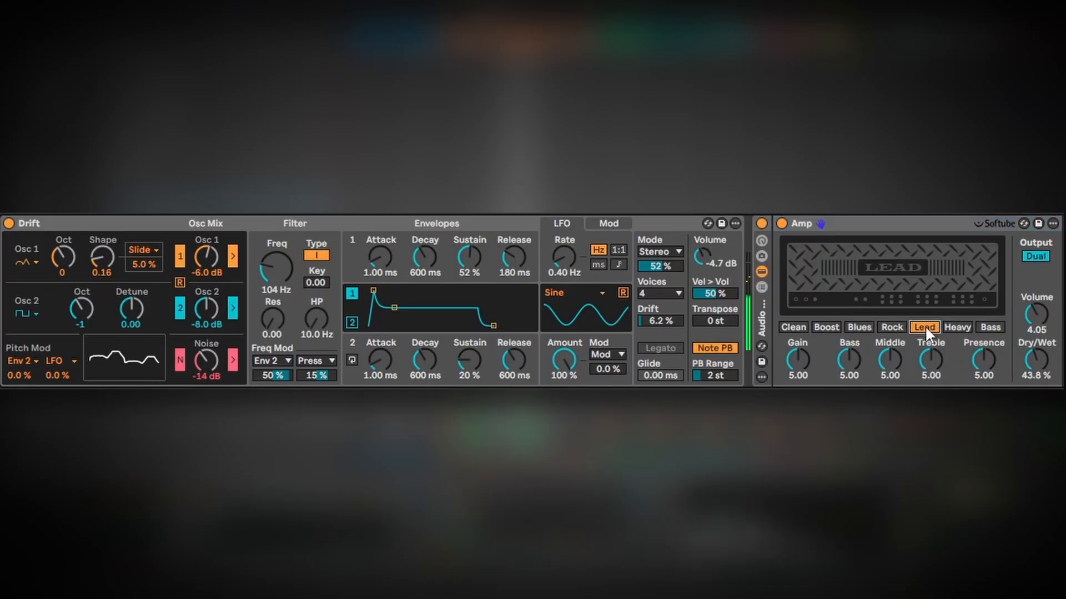
click(892, 327)
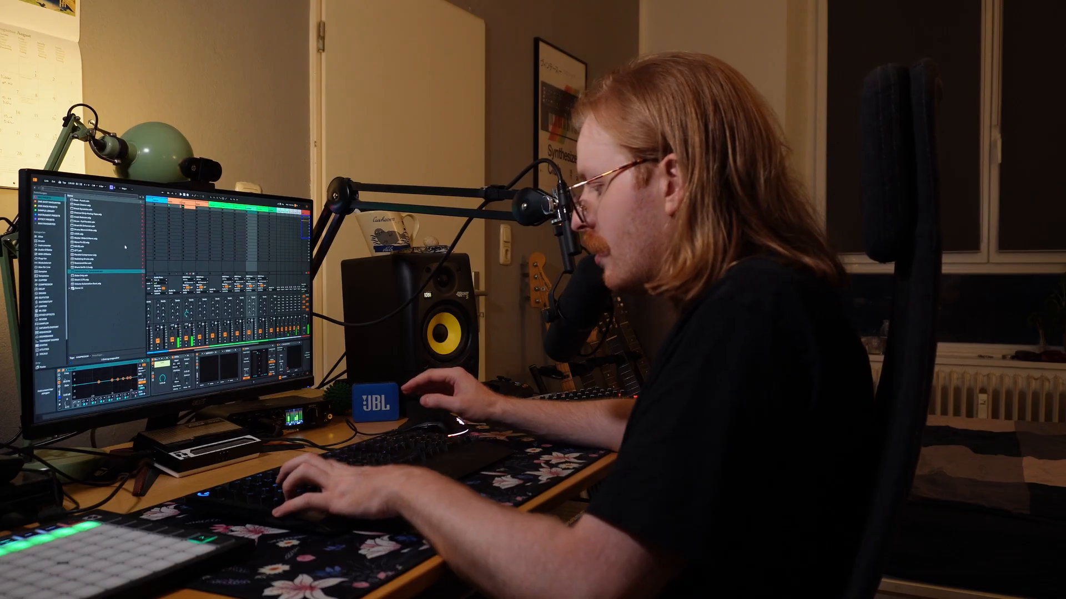
Search the browser for "ft" and drag a result onto the track.
text(ft)
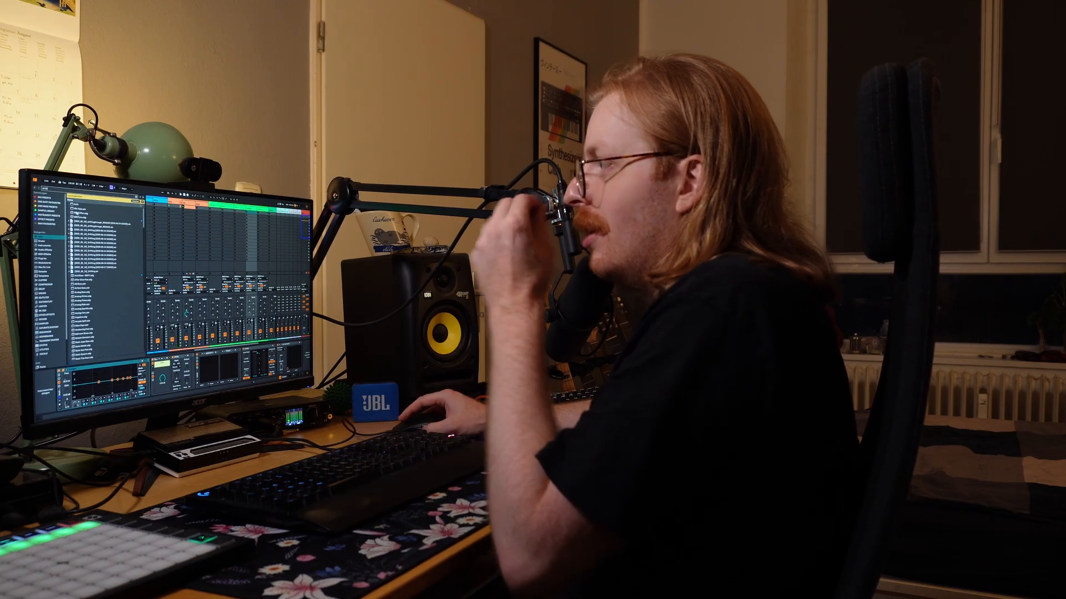
drag(77, 204, 252, 382)
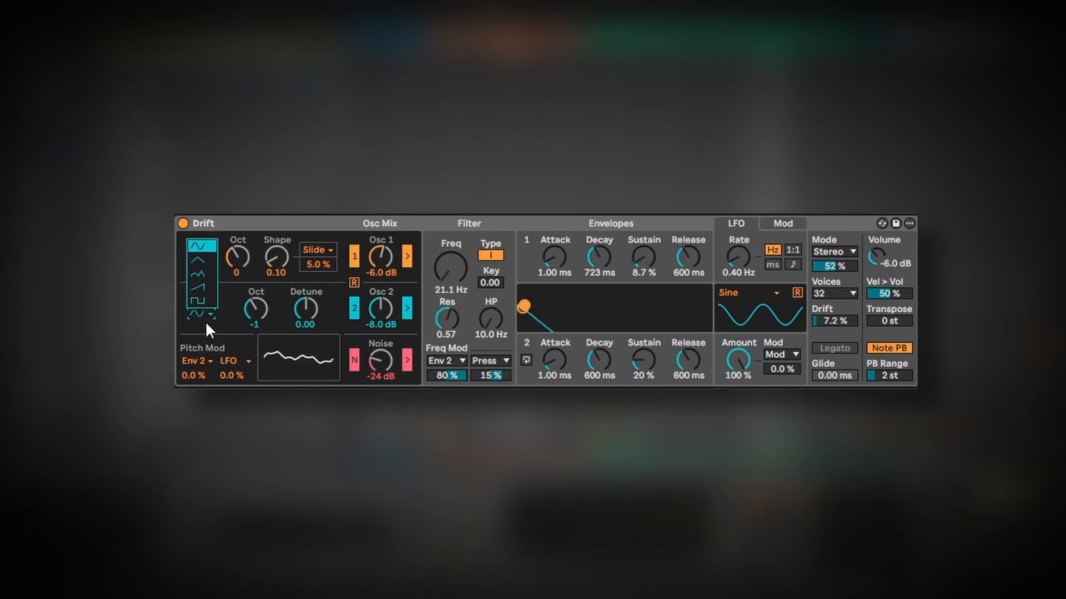
Try Drift's Osc 1 waveform options and raise the Auto Filter Drive to about 16 %.
click(199, 300)
click(201, 313)
click(204, 289)
click(201, 314)
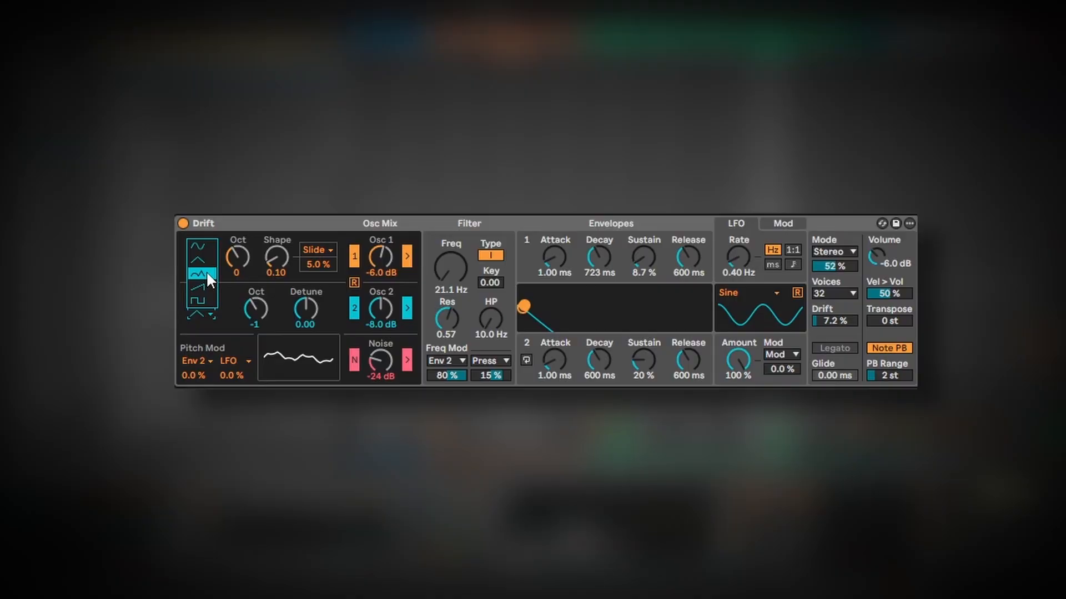
click(205, 270)
click(204, 312)
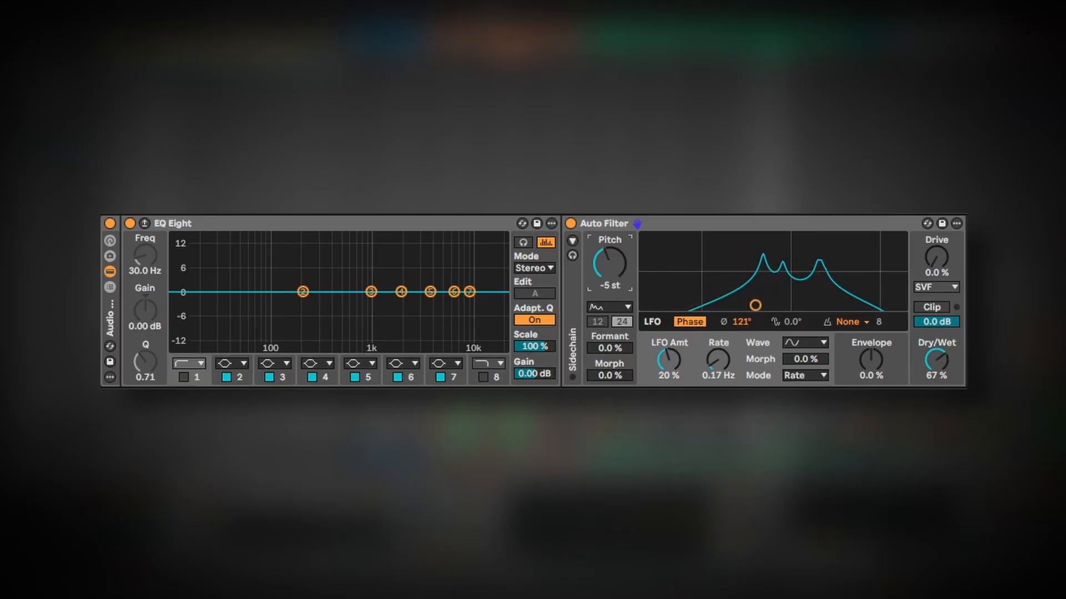
drag(936, 257, 936, 249)
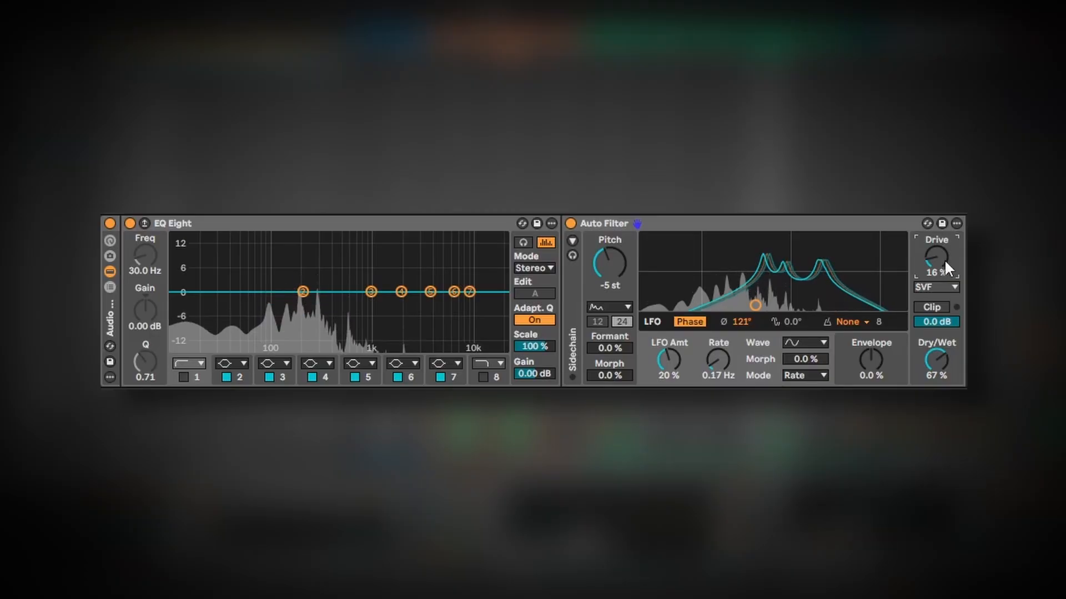
Raise the Auto Filter's Formant and Morph values.
drag(610, 349, 609, 340)
drag(610, 377, 610, 363)
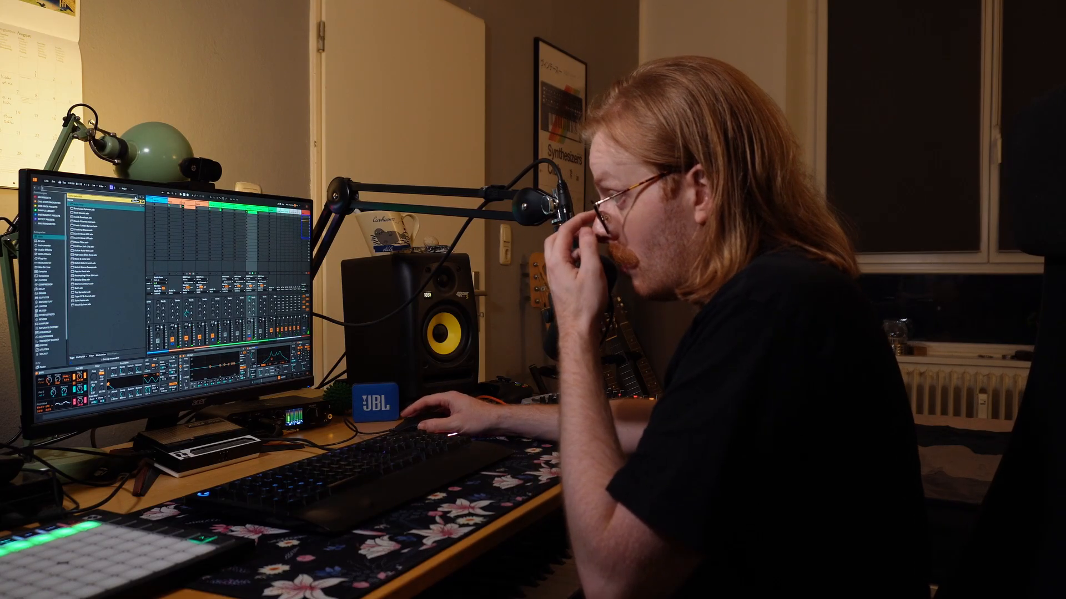
click(136, 197)
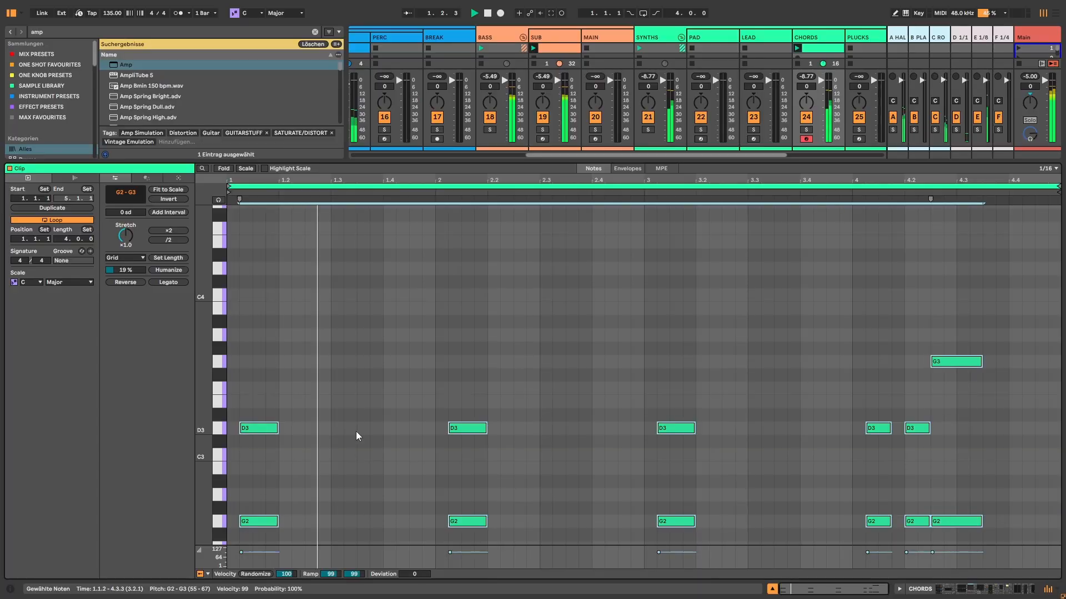
Select a range near the clip's end and move a G2 note upward in the piano roll.
click(355, 431)
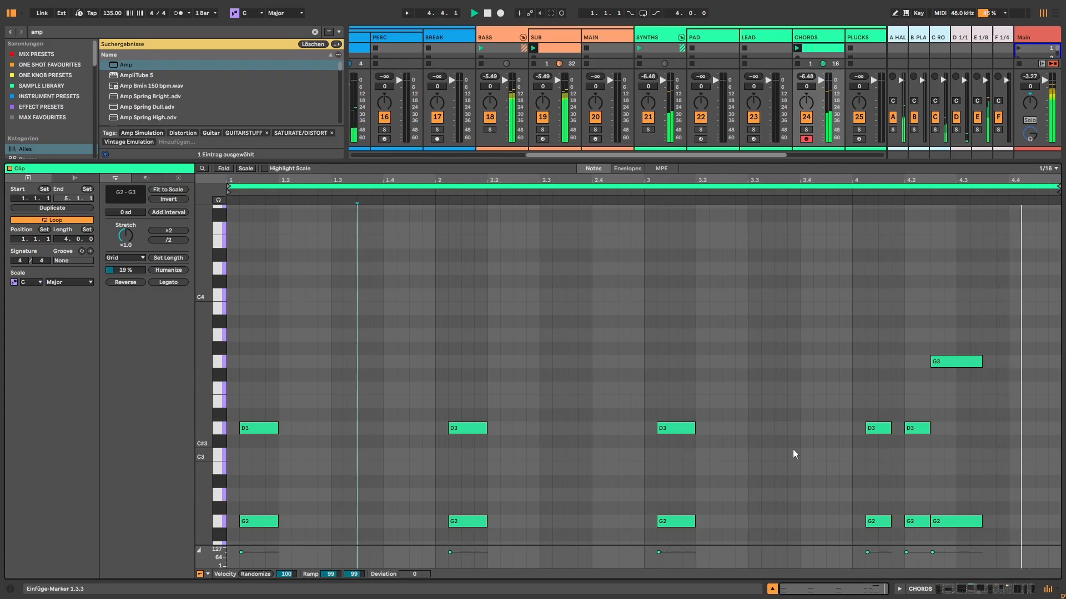
click(1001, 524)
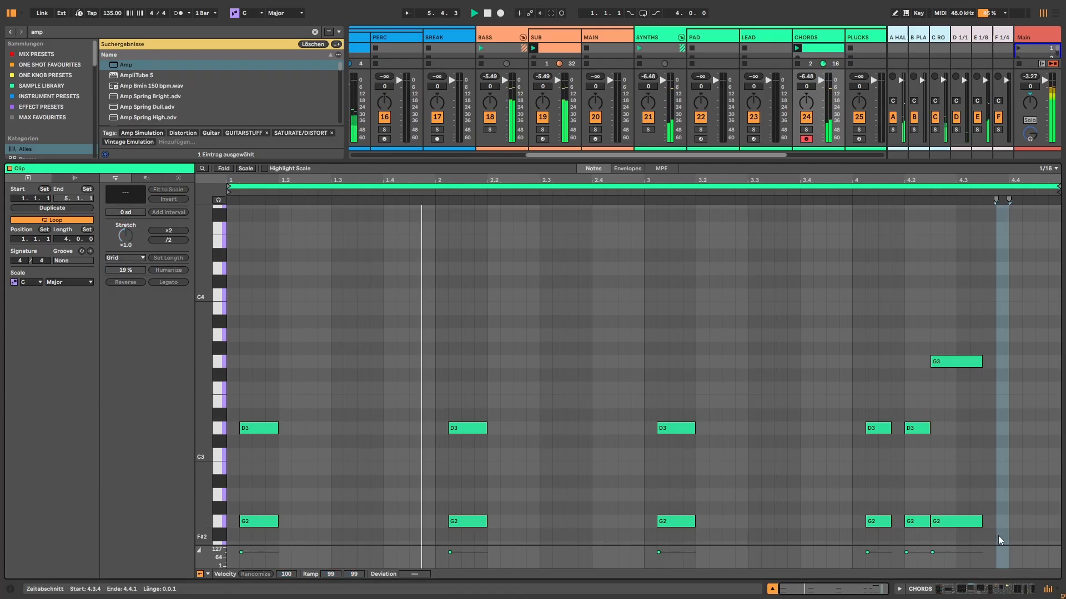
click(997, 535)
drag(914, 522, 916, 484)
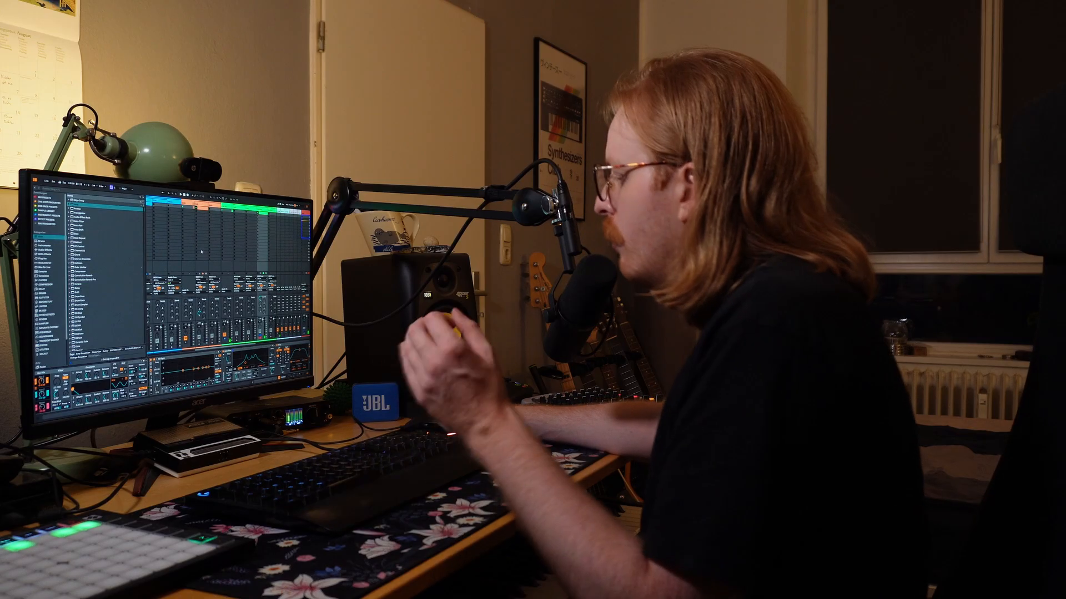
Search the browser for "res".
key(ctrl+f)
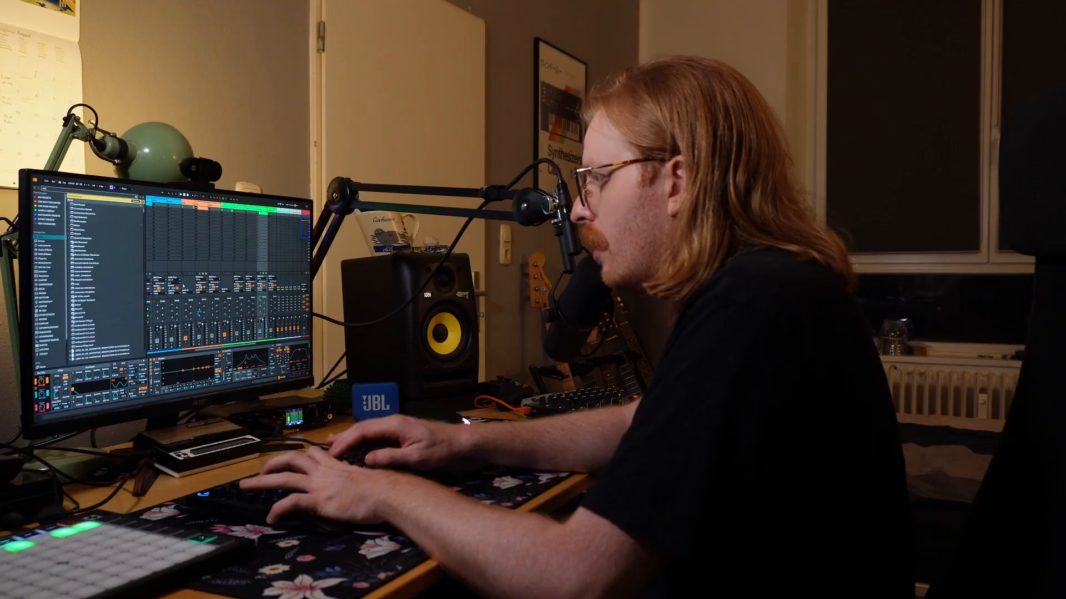
text(res)
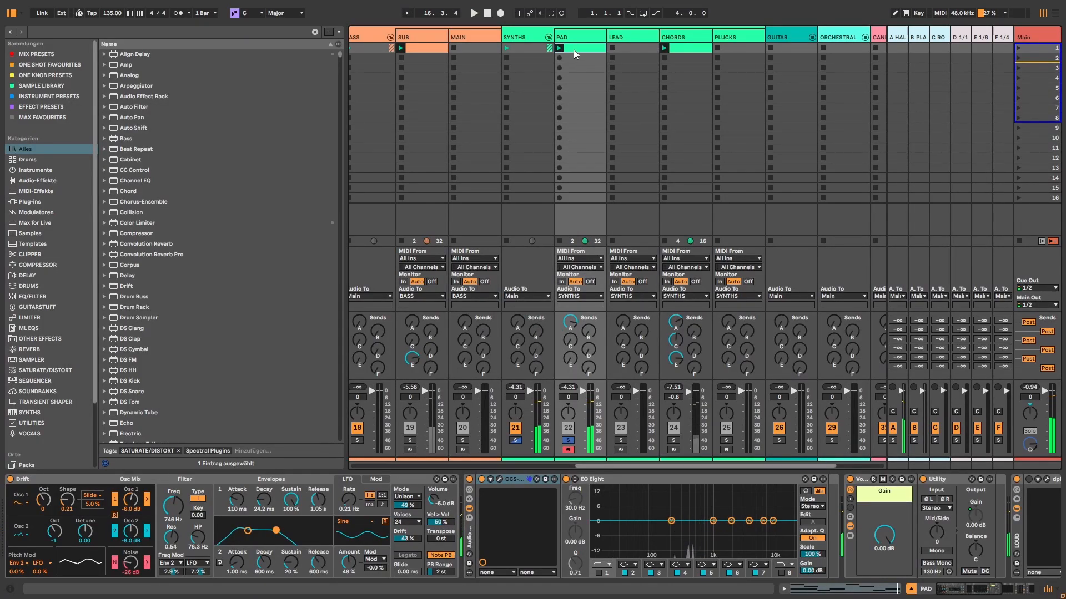
Open the OCS-45 cassette plugin window on the Pad track and lower its Quality knob.
click(498, 479)
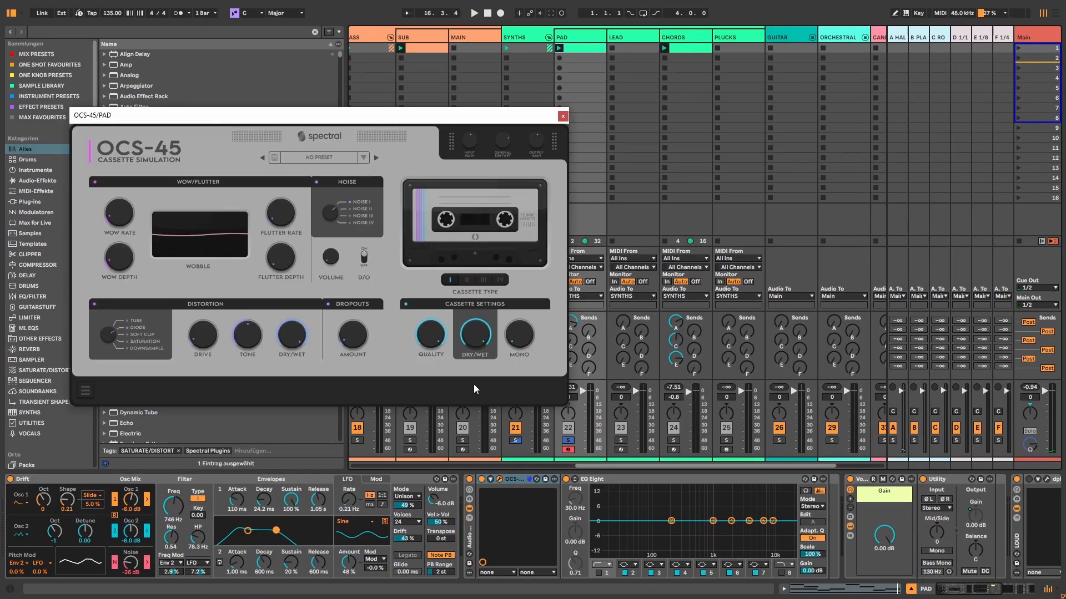
drag(314, 126, 425, 129)
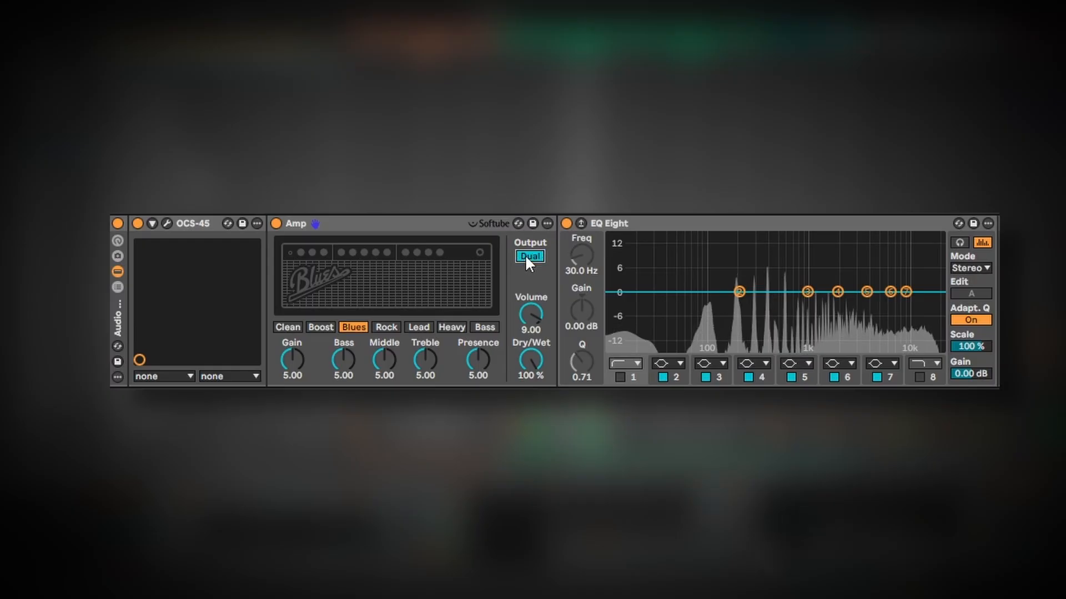
mouse_move(530, 360)
mouse_down()
mouse_move(530, 380)
mouse_move(530, 371)
mouse_up()
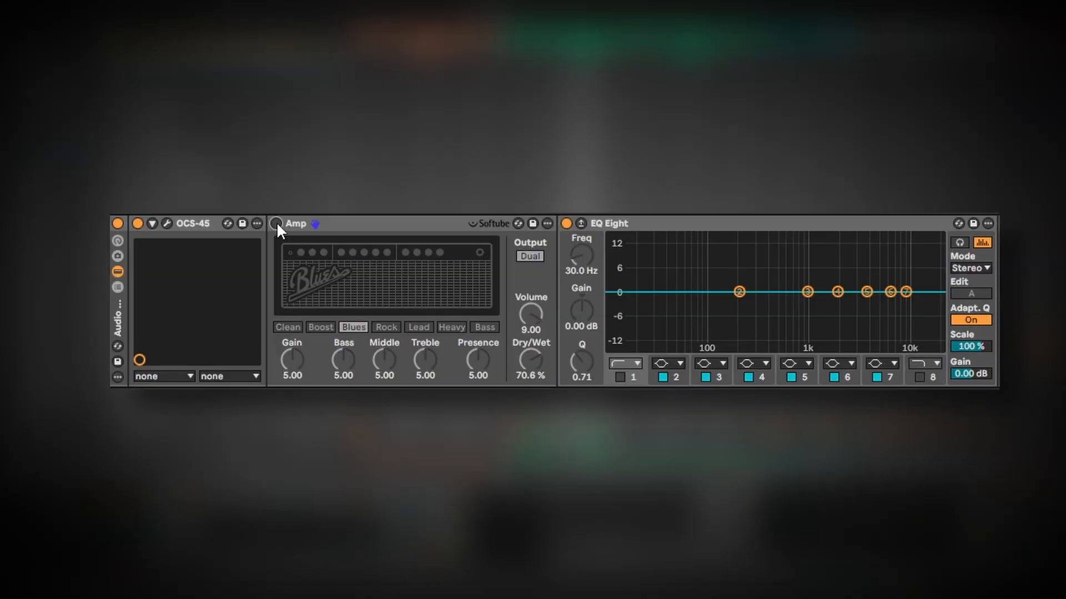
key(space)
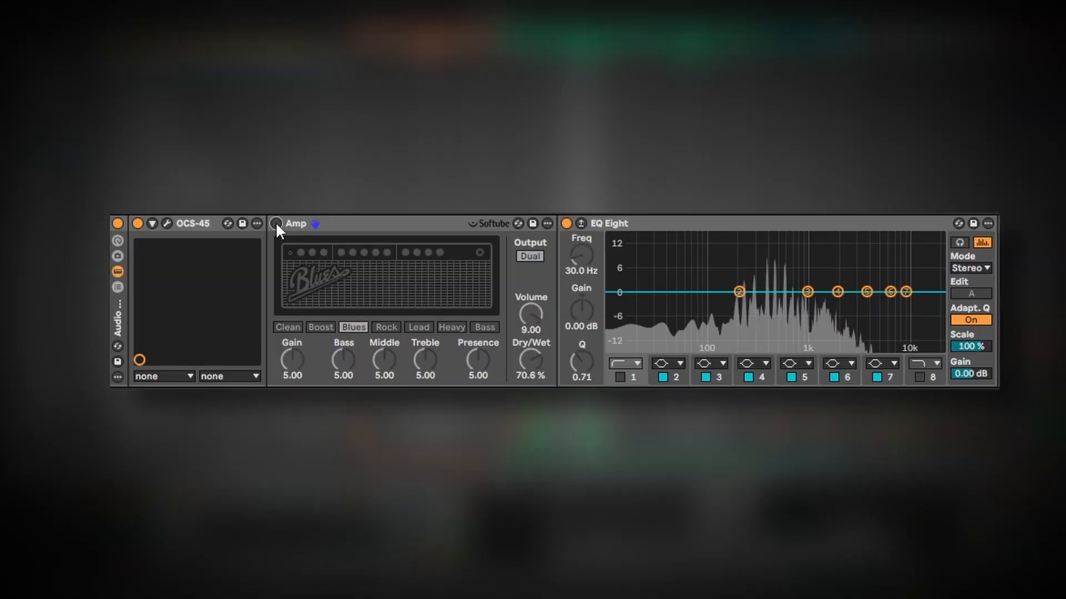
Switch the Amp device on and lower its Volume to 7.70.
click(275, 223)
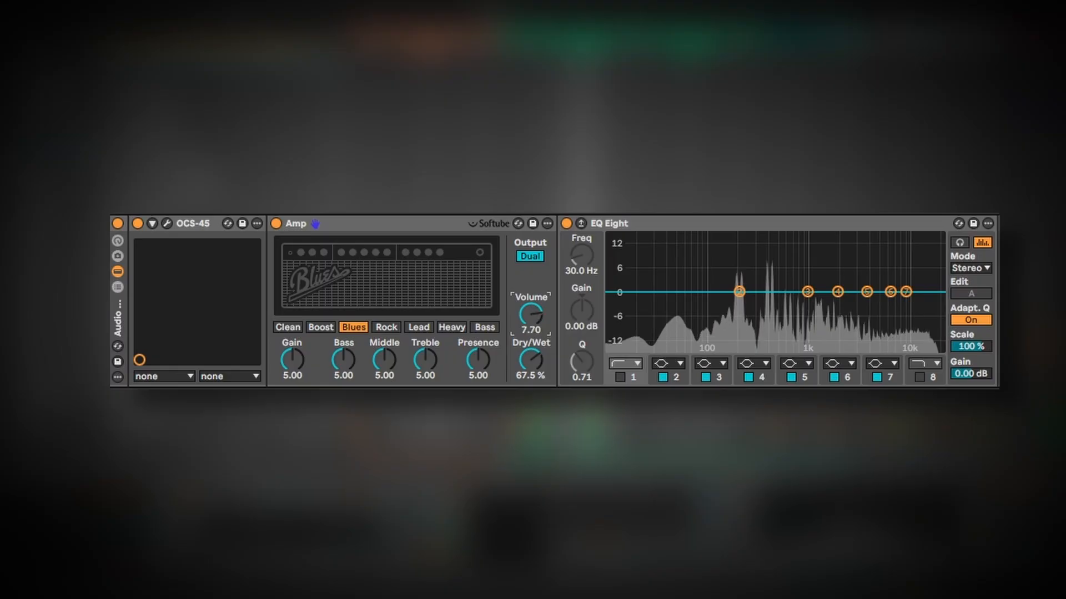
drag(531, 315, 530, 329)
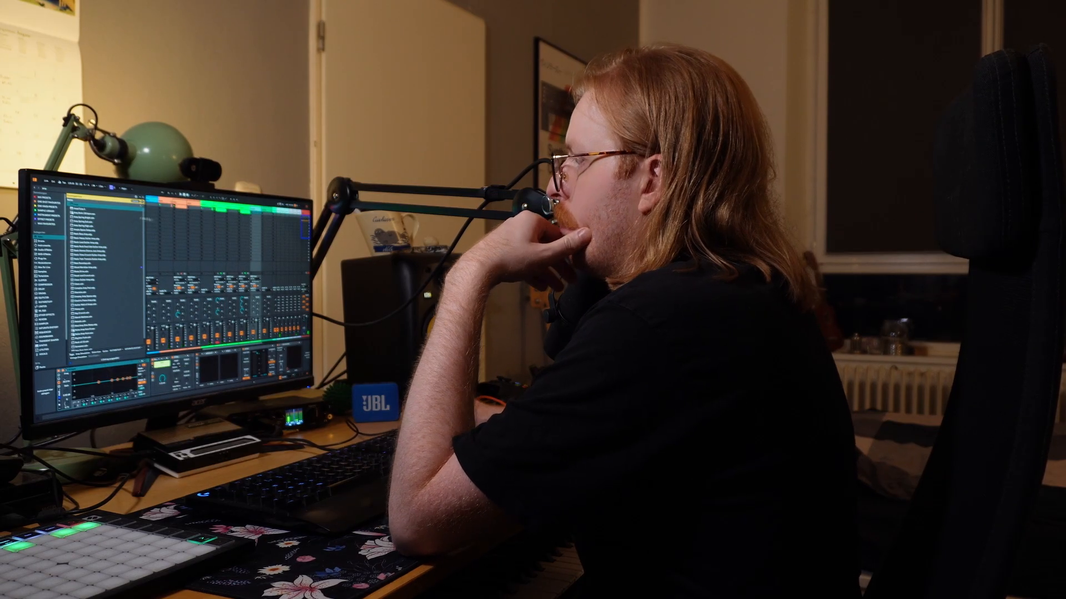
click(135, 201)
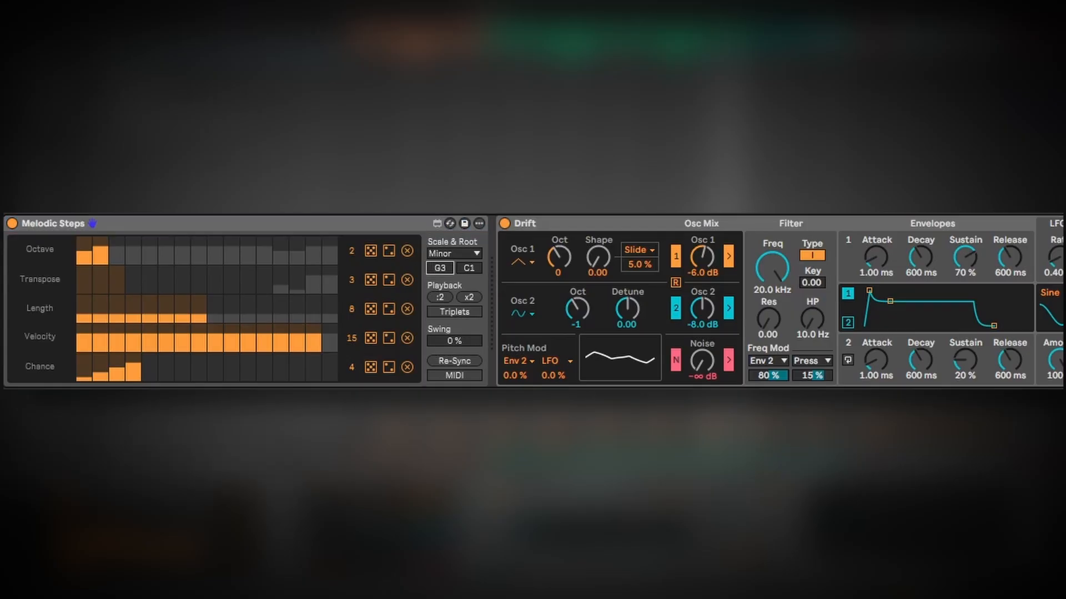
key(space)
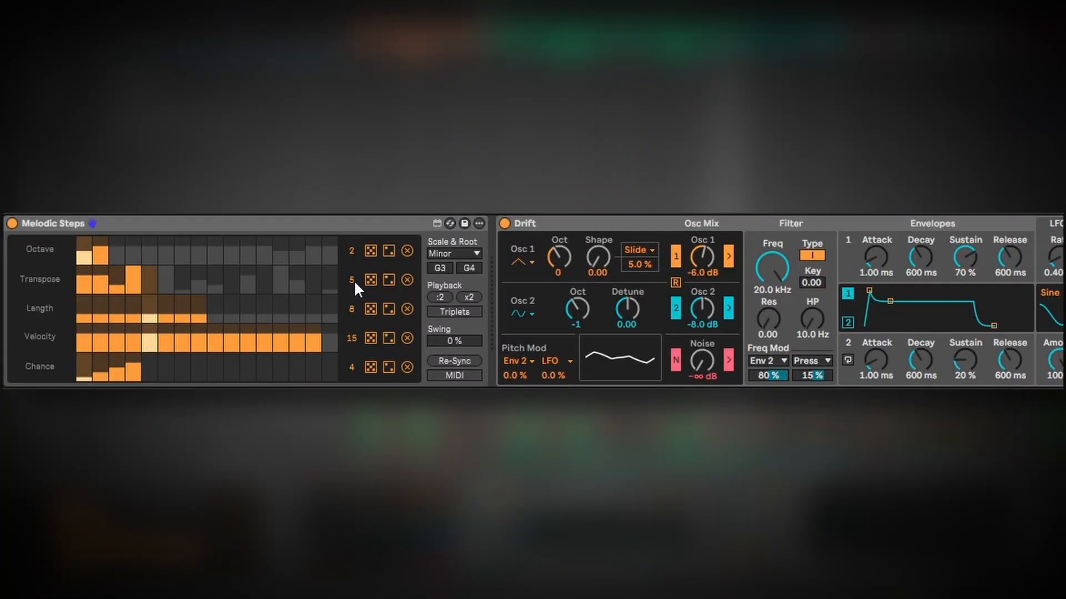
Lower Drift's filter frequency to 366 Hz and reduce Envelope 2's sustain to about 3.2 %.
drag(352, 252, 351, 232)
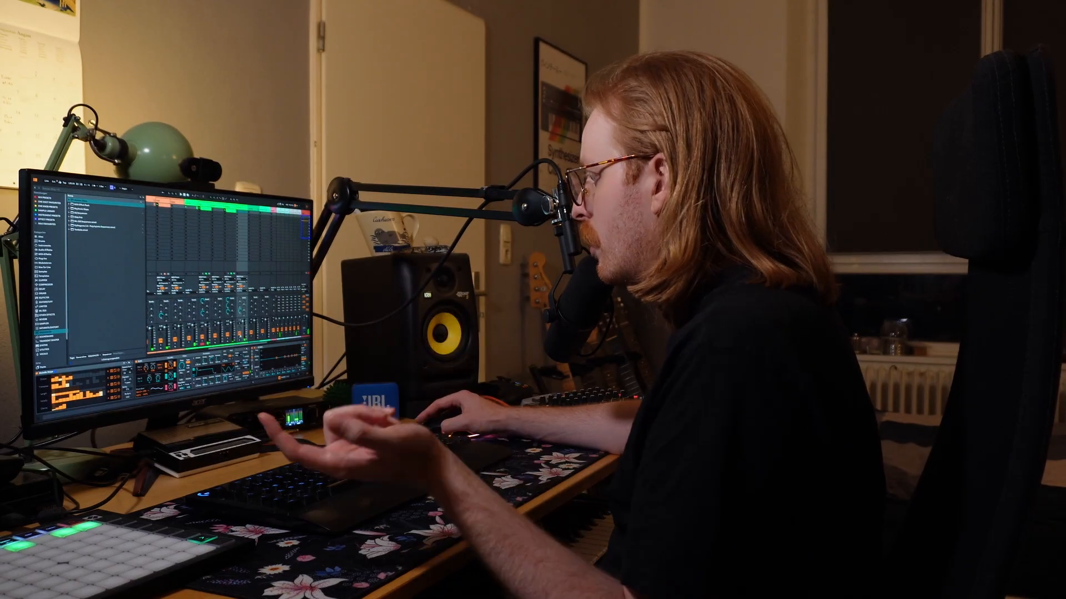
click(217, 206)
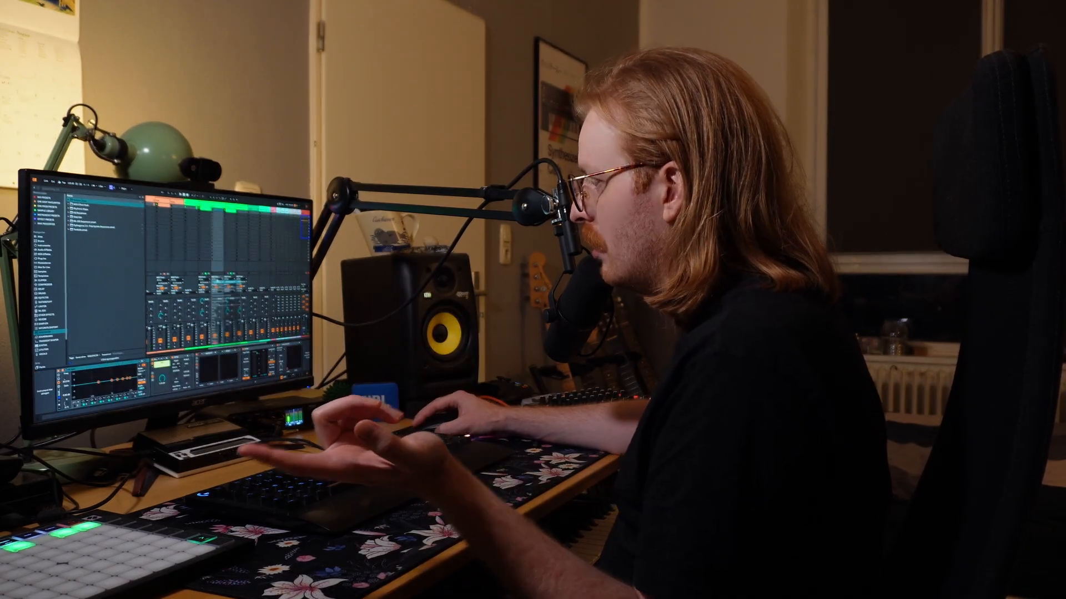
click(218, 280)
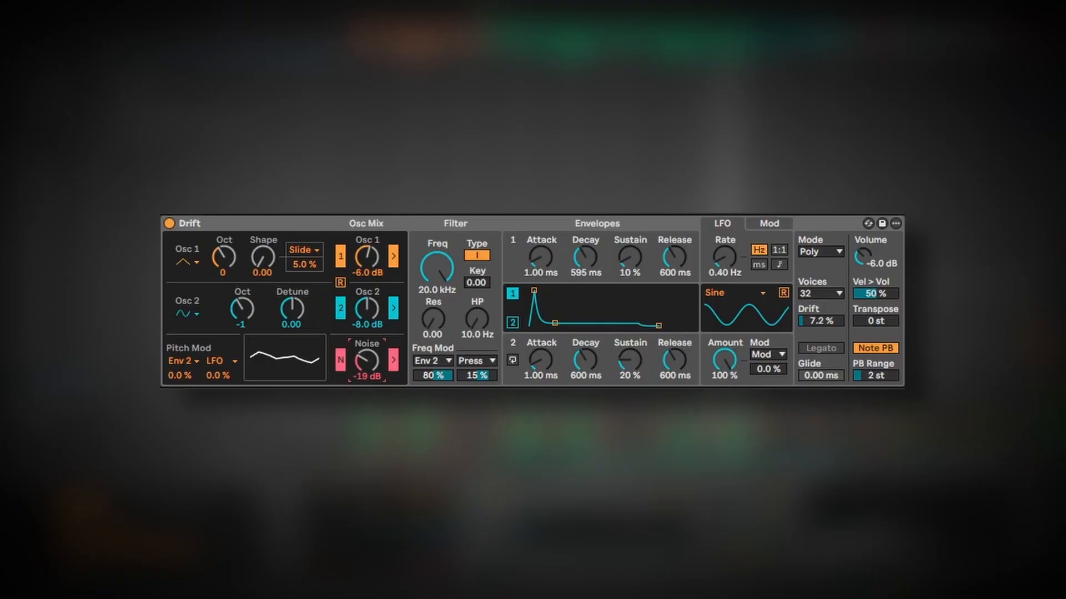
drag(448, 272, 433, 310)
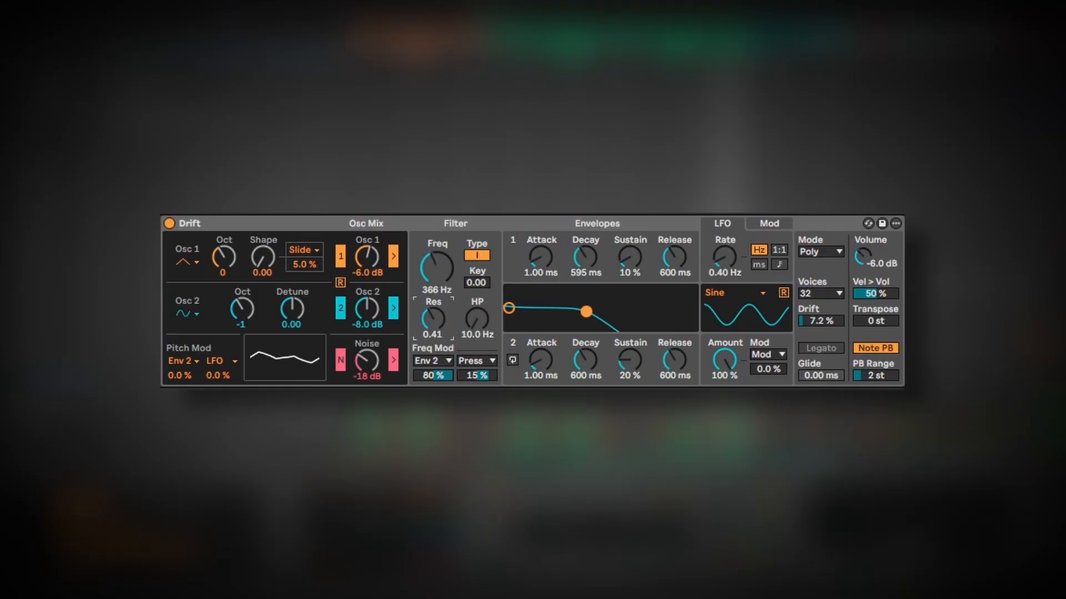
drag(630, 359, 630, 383)
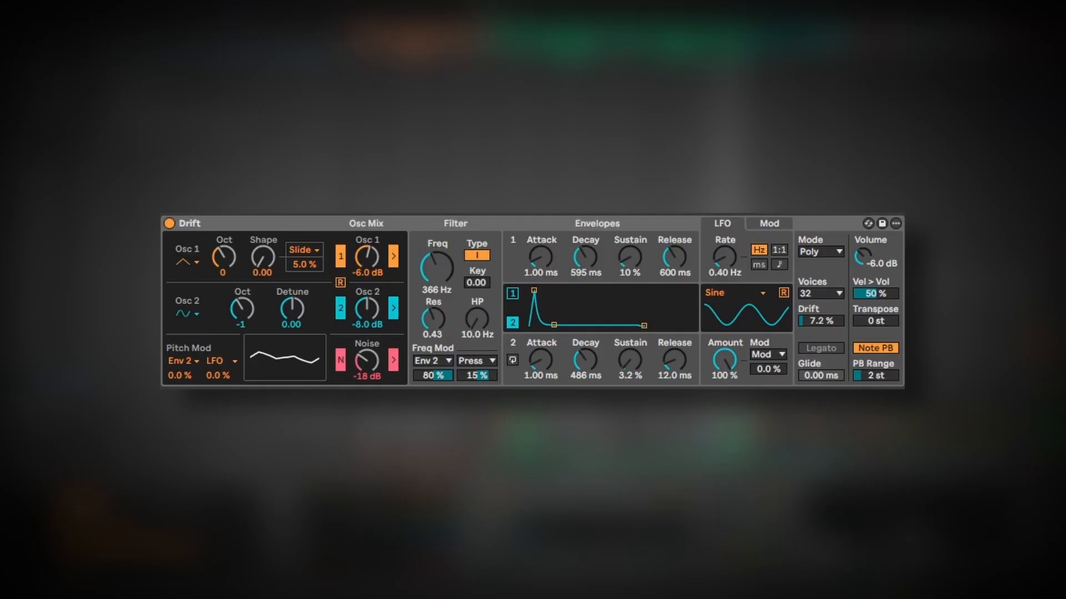
Change Drift's Osc 2 waveform and raise its octave.
click(187, 314)
click(185, 277)
drag(242, 309, 242, 297)
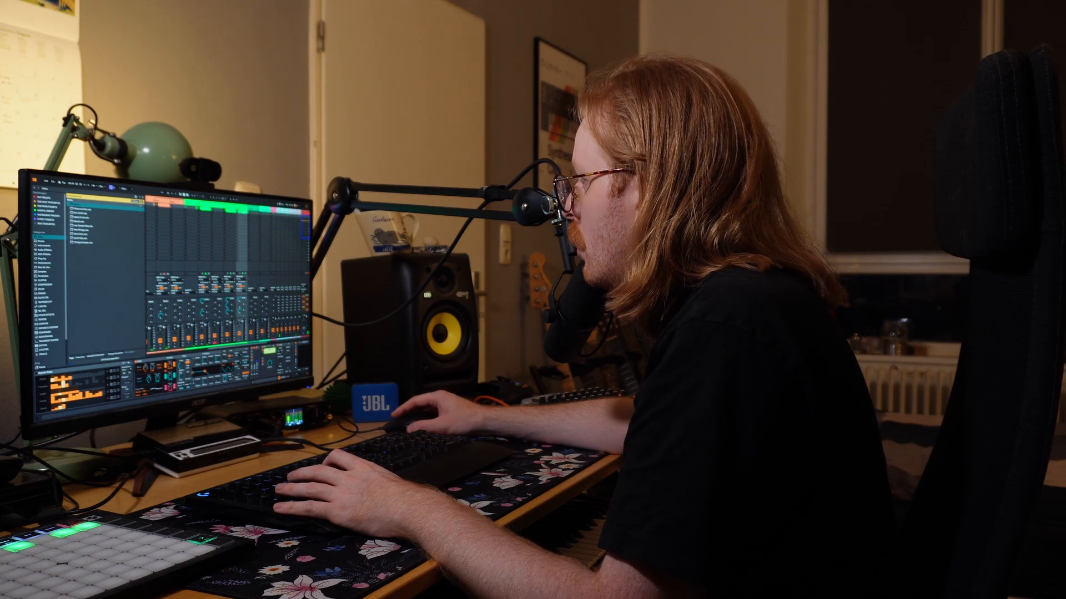
Open the Lead 1 clip and select notes in its piano roll.
double_click(244, 213)
click(51, 263)
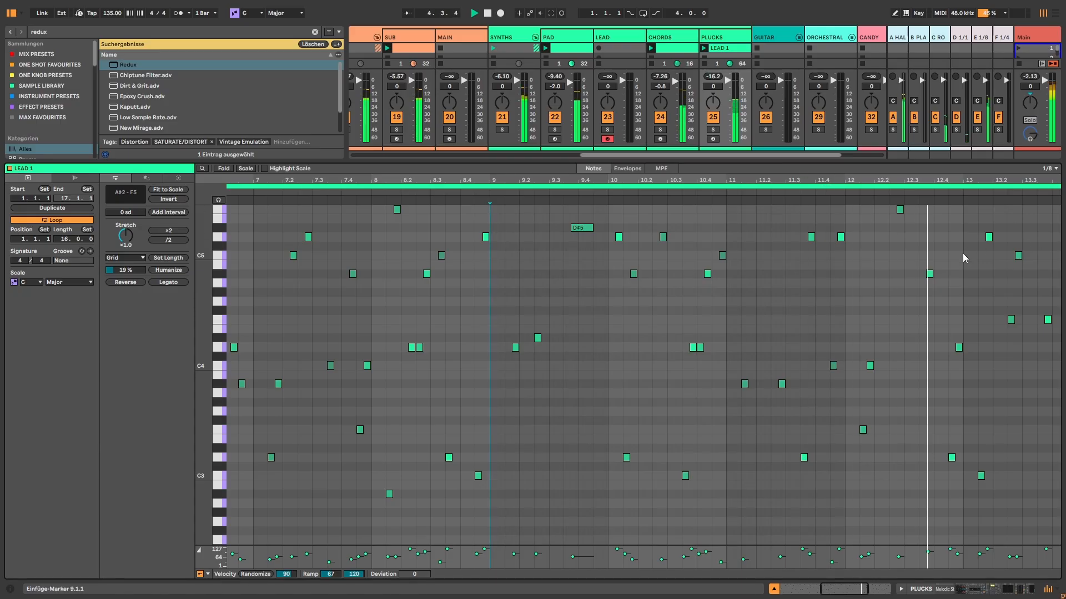
click(1048, 322)
drag(1028, 179, 877, 138)
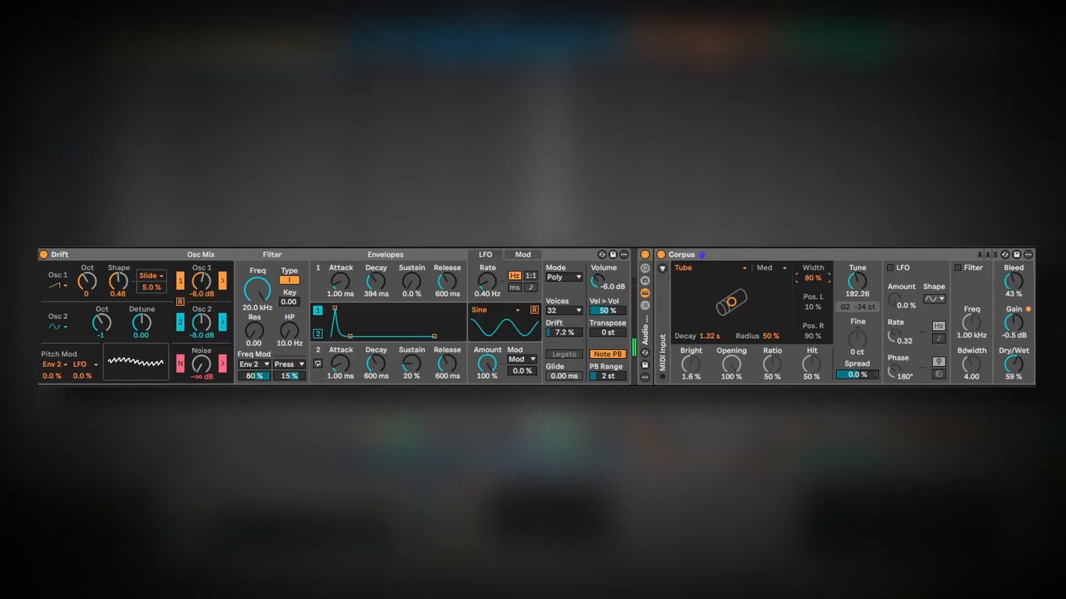
Retune Corpus to about 99.36.
drag(864, 281, 864, 322)
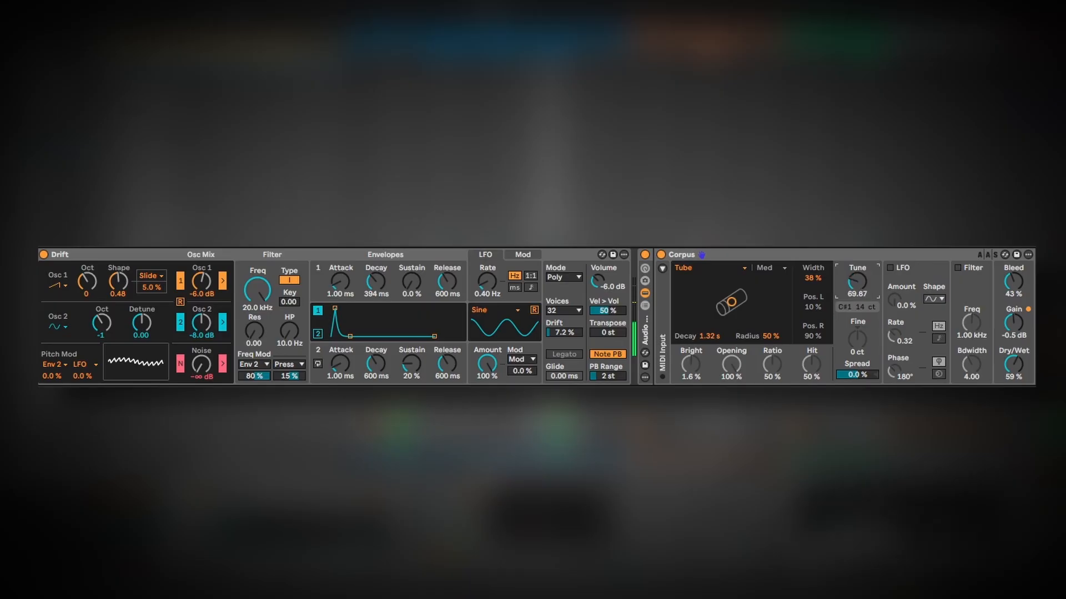
drag(858, 282, 857, 218)
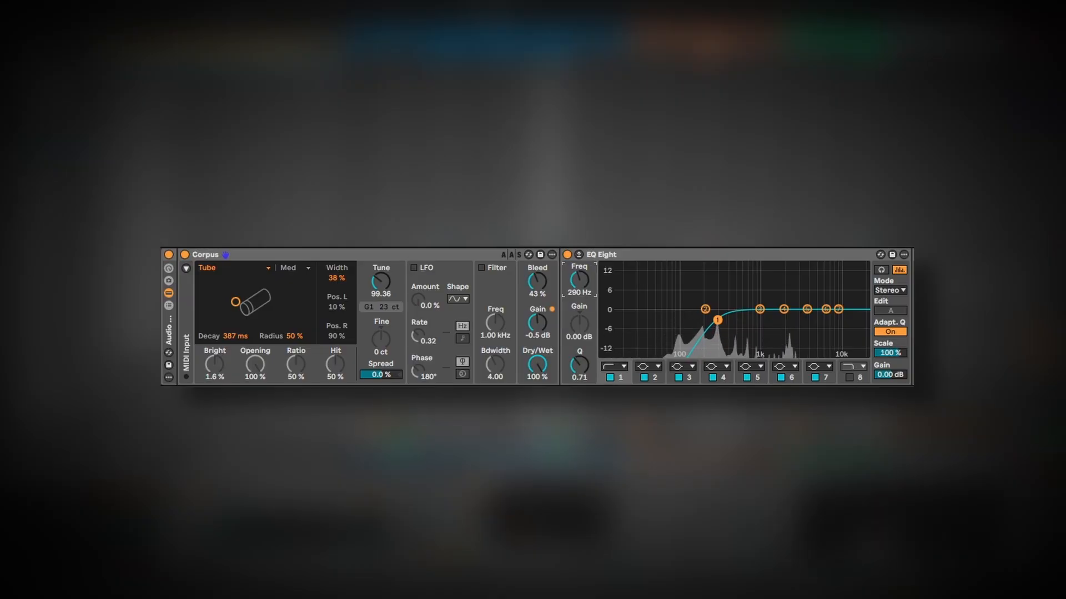
Raise the EQ Eight low-cut band and enable and adjust band 8.
drag(717, 320, 749, 296)
click(850, 377)
drag(862, 320, 837, 299)
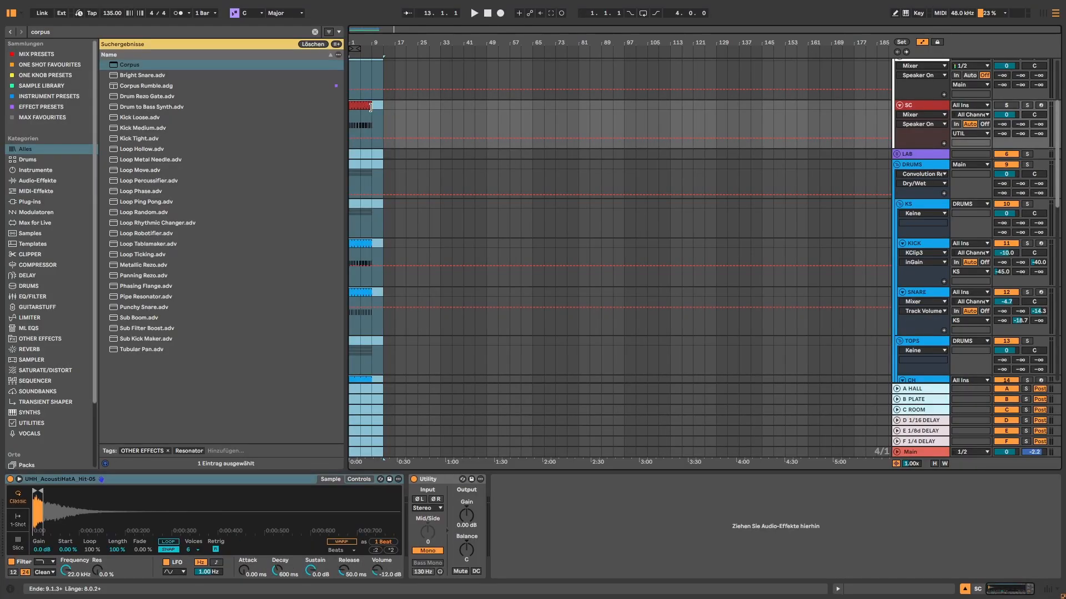
Switch to the Arrangement view and narrow the browser.
drag(371, 107, 621, 122)
click(644, 234)
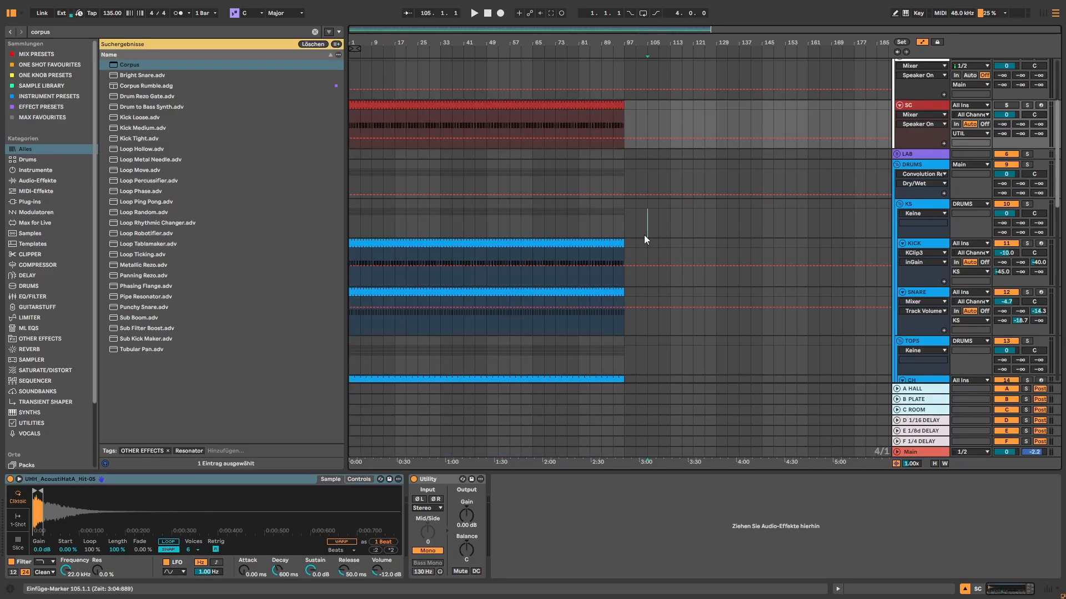
scroll(526, 192, down, 5)
scroll(527, 189, down, 10)
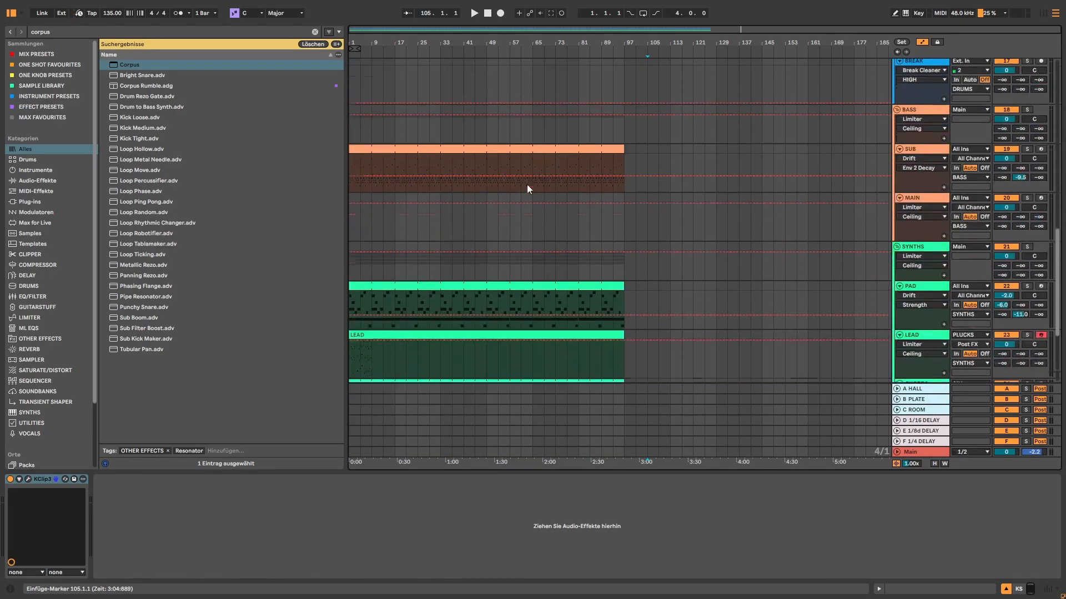
drag(347, 153, 215, 152)
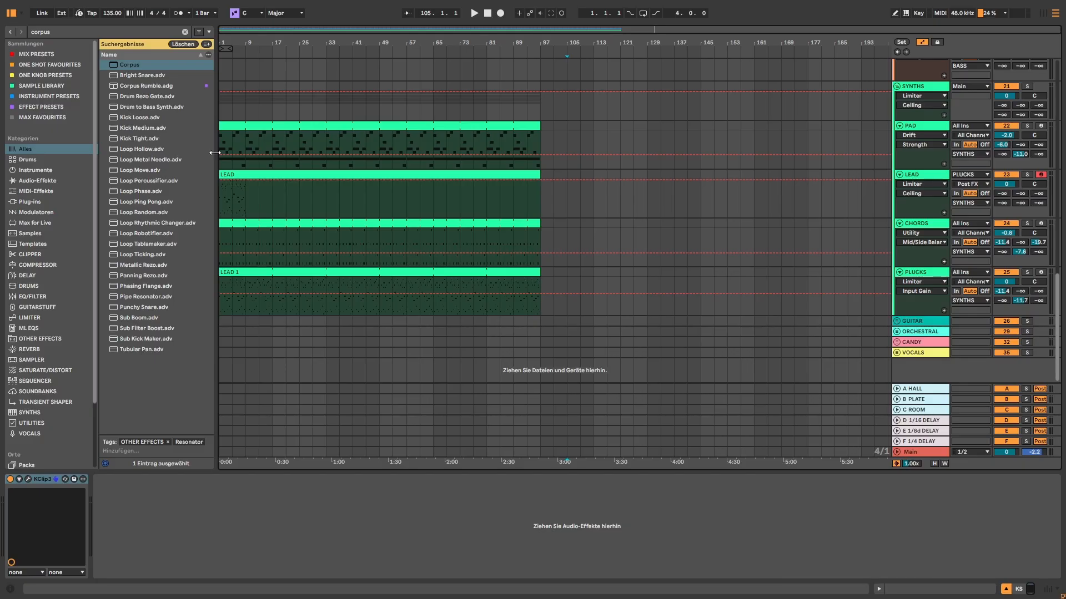
Start playback in the arrangement and scroll through the track lanes.
click(313, 238)
click(327, 224)
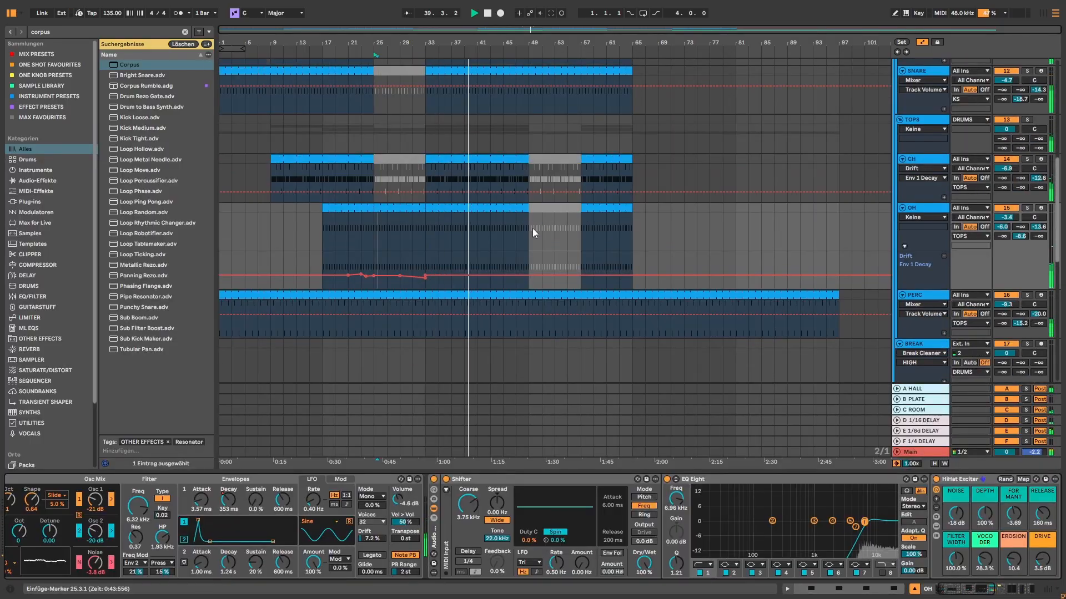
scroll(501, 209, down, 5)
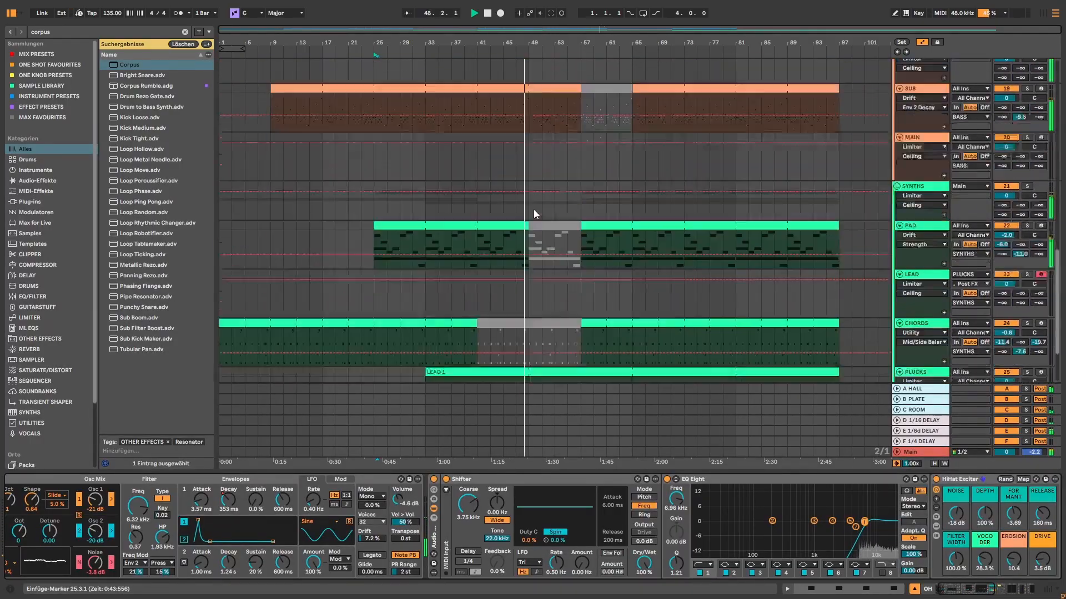
scroll(534, 208, down, 3)
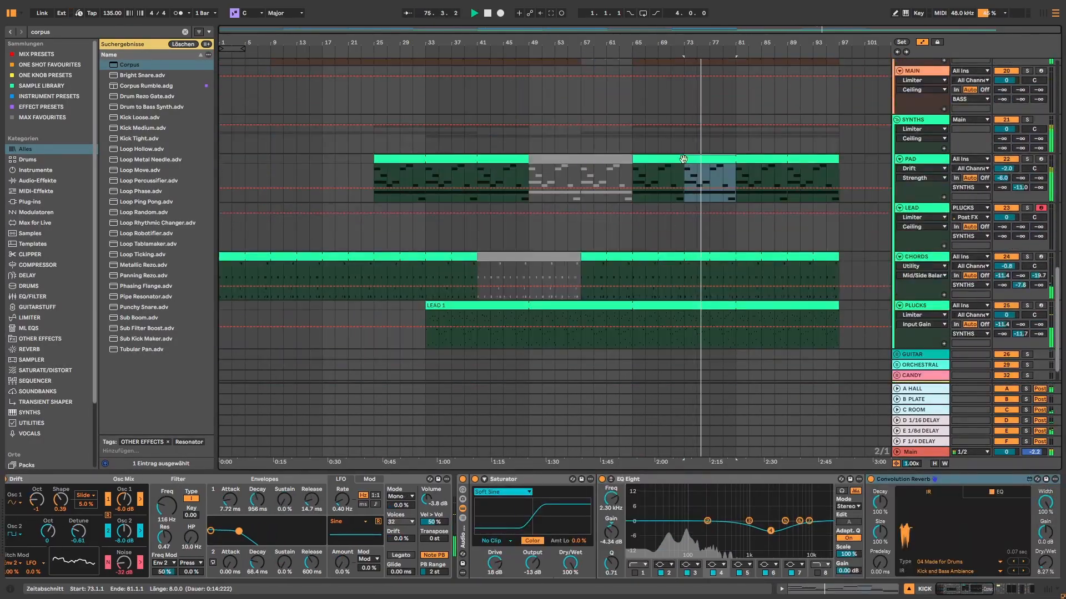
scroll(713, 195, up, 2)
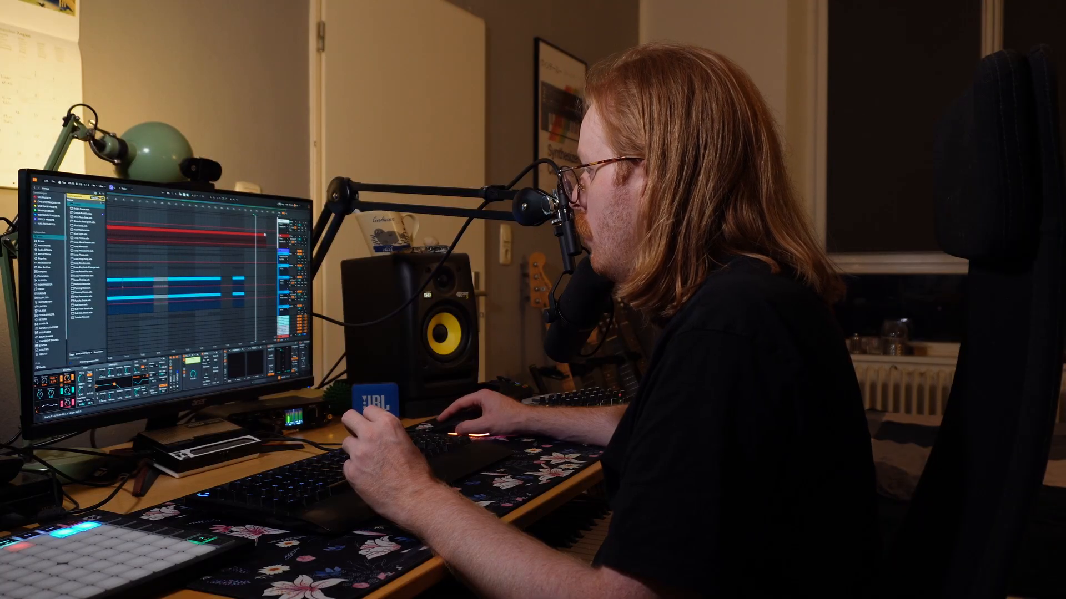